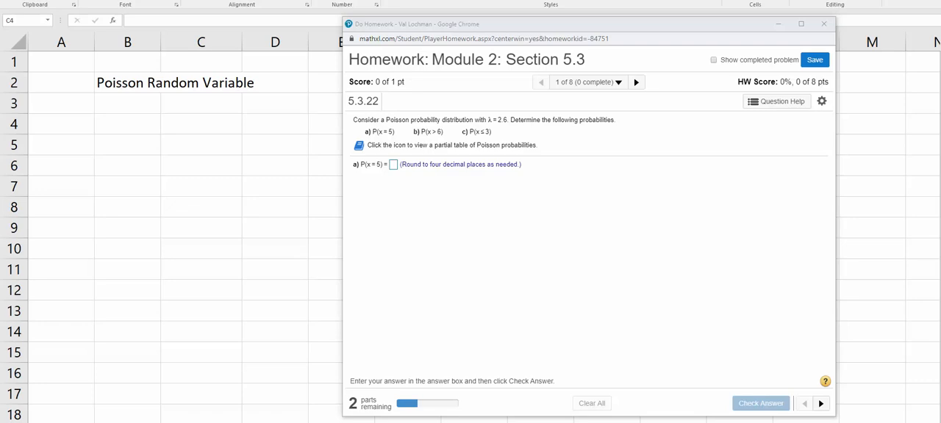
Step: Switch to the Excel workbook and enter the label "P(X = 5)" in cell B4
{"action": "key", "text": "alt+Tab"}
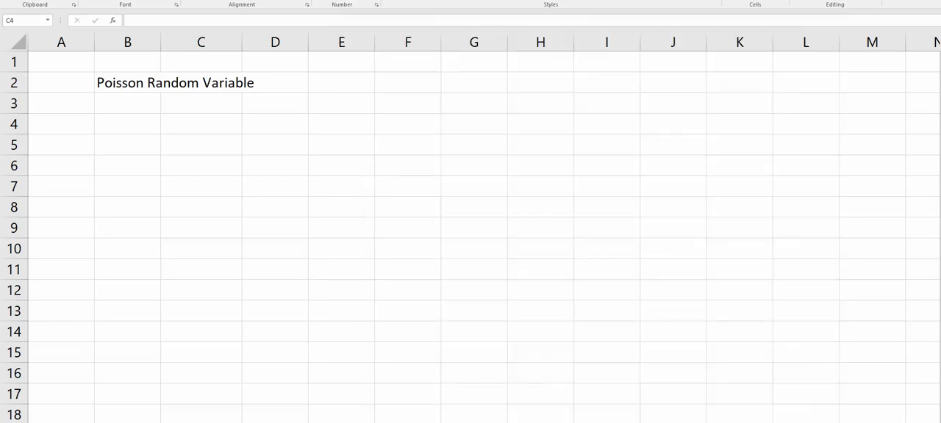
{"action": "left_click", "coordinate": [115, 126]}
{"action": "type", "text": "P"}
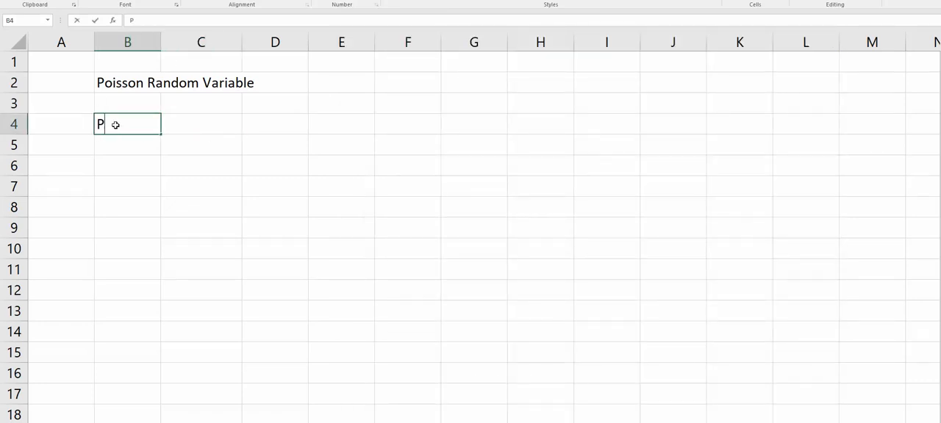
{"action": "type", "text": "(X = 5)"}
{"action": "key", "text": "Tab"}
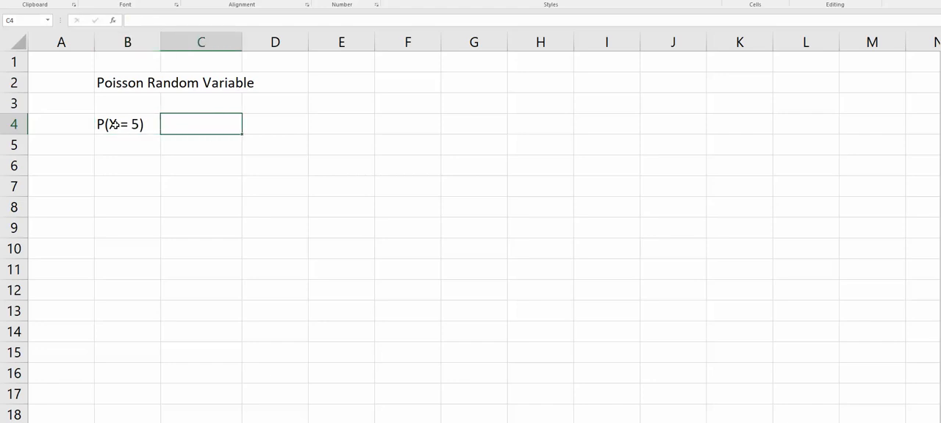
Step: Calculate the probability in cell C4 with the formula =poisson.dist(5,2.6,0), taking the mean from the homework question
{"action": "type", "text": "=poissn"}
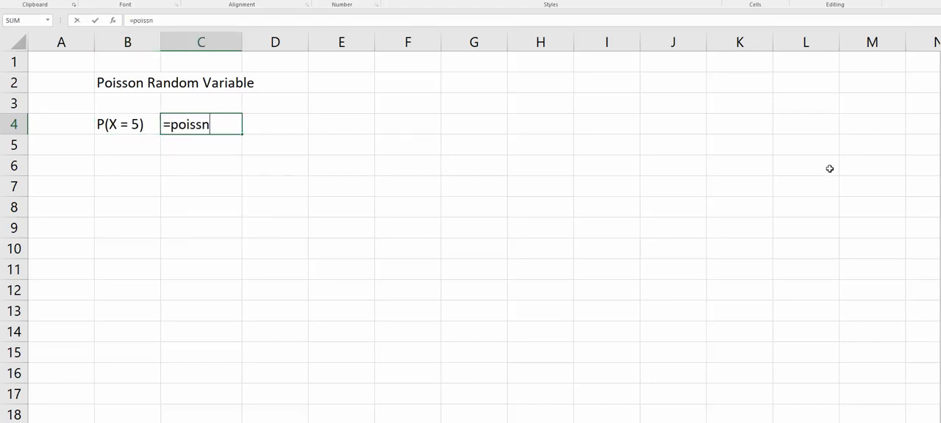
{"action": "key", "text": "BackSpace"}
{"action": "type", "text": "on.di"}
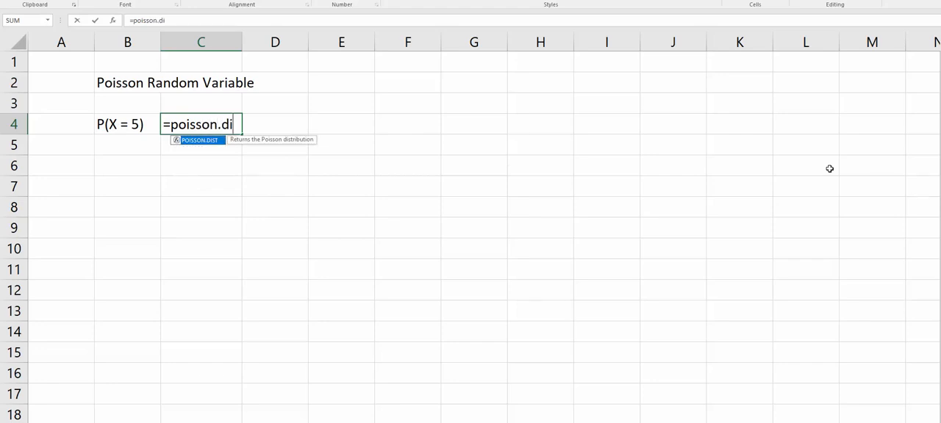
{"action": "type", "text": "st("}
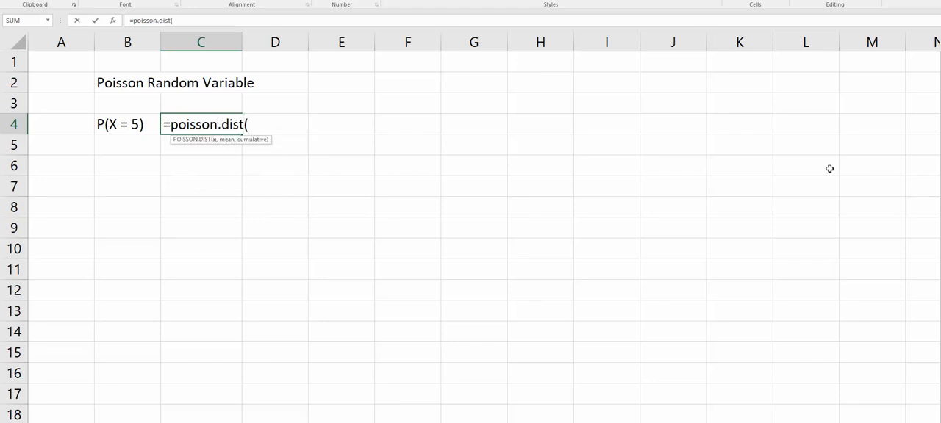
{"action": "type", "text": "5,"}
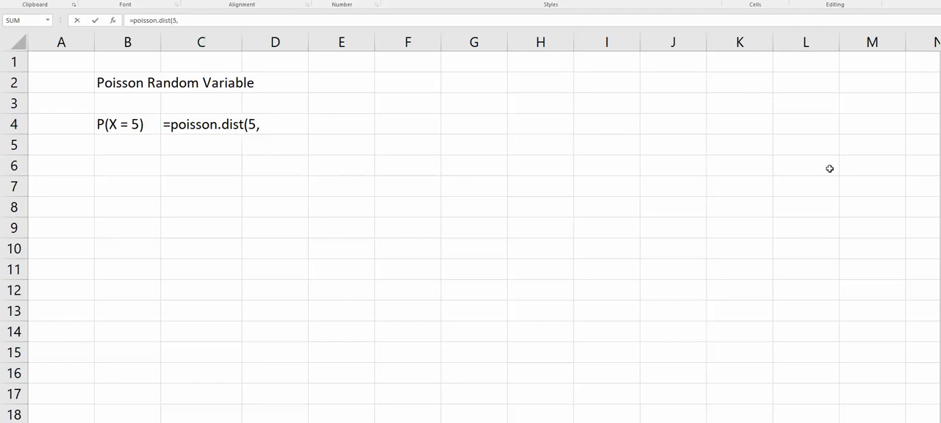
{"action": "left_click", "coordinate": [282, 422]}
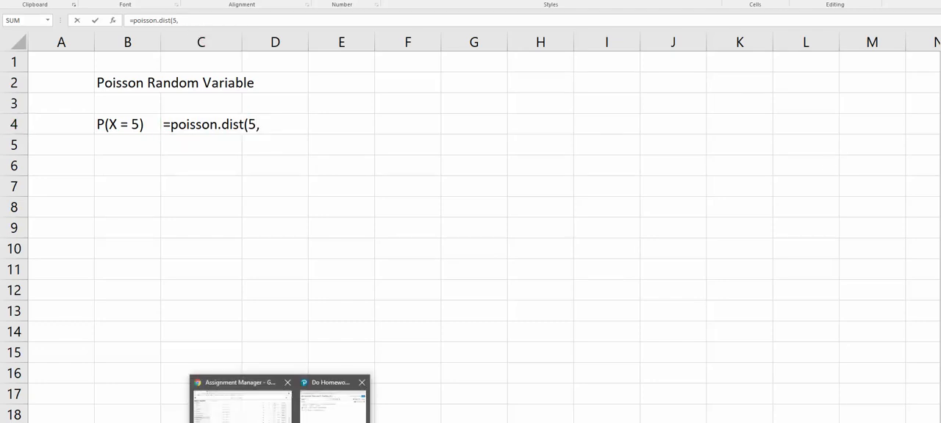
{"action": "left_click", "coordinate": [332, 408]}
{"action": "key", "text": "alt+Tab"}
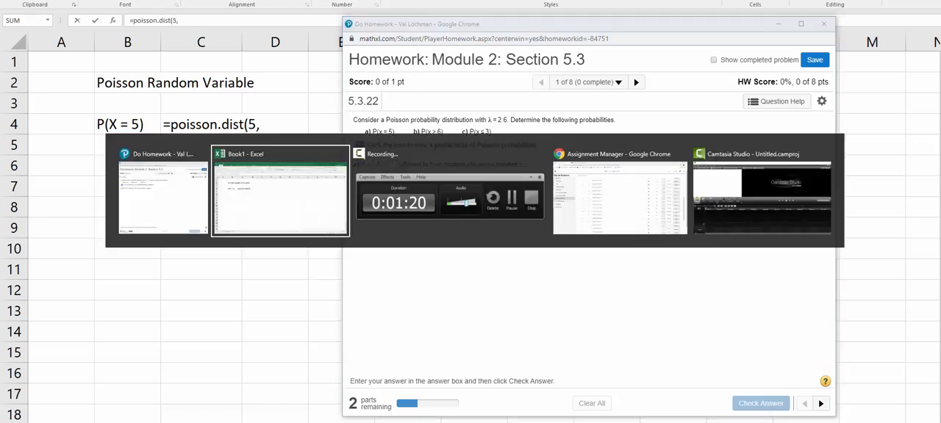
{"action": "type", "text": "2.6,"}
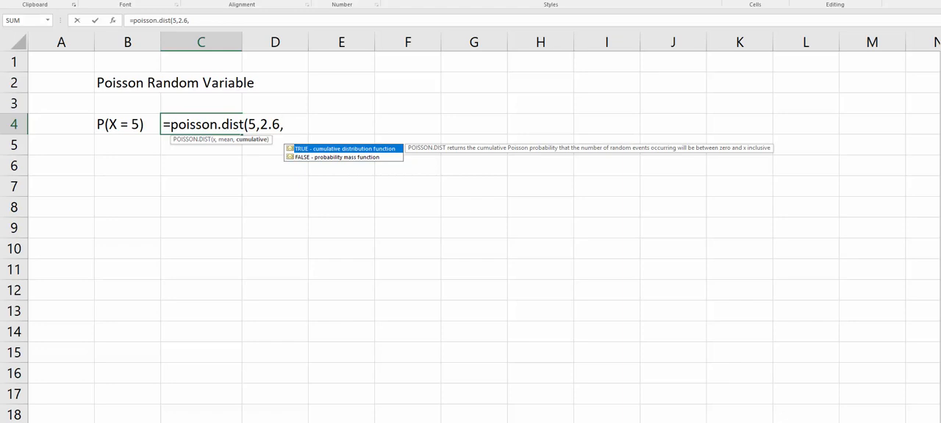
{"action": "type", "text": "0)"}
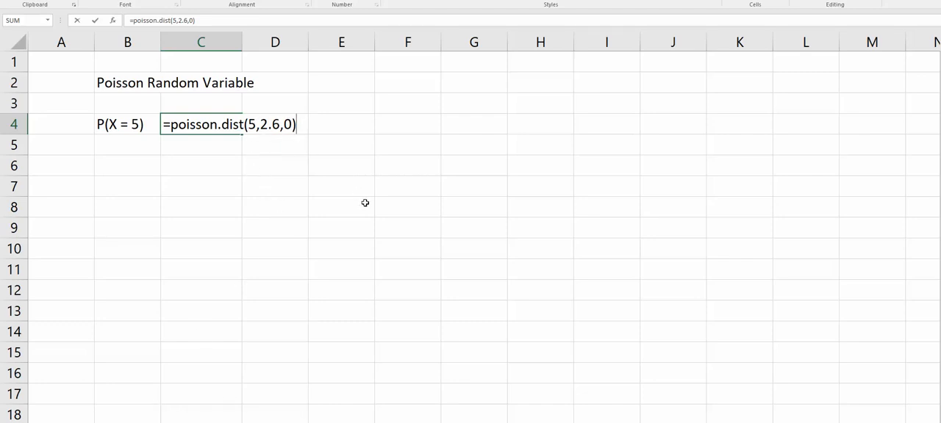
{"action": "key", "text": "Return"}
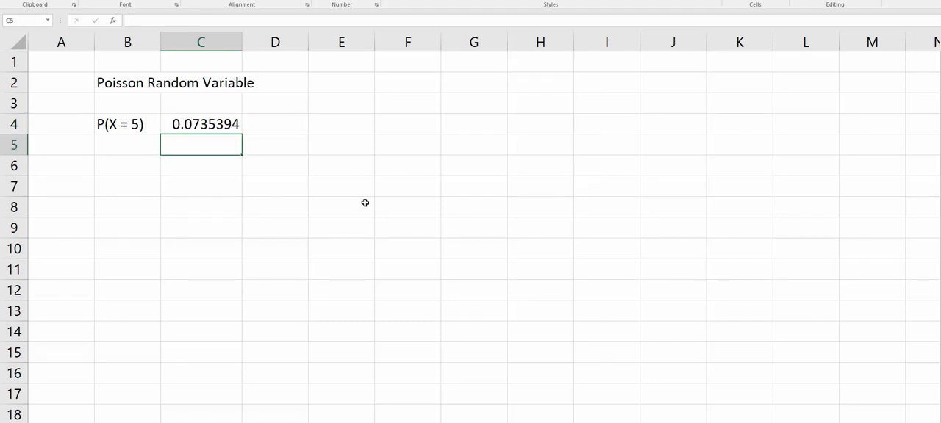
Step: Switch to the MathXL homework window and submit .0735 as the answer to part a
{"action": "key", "text": "alt+Tab"}
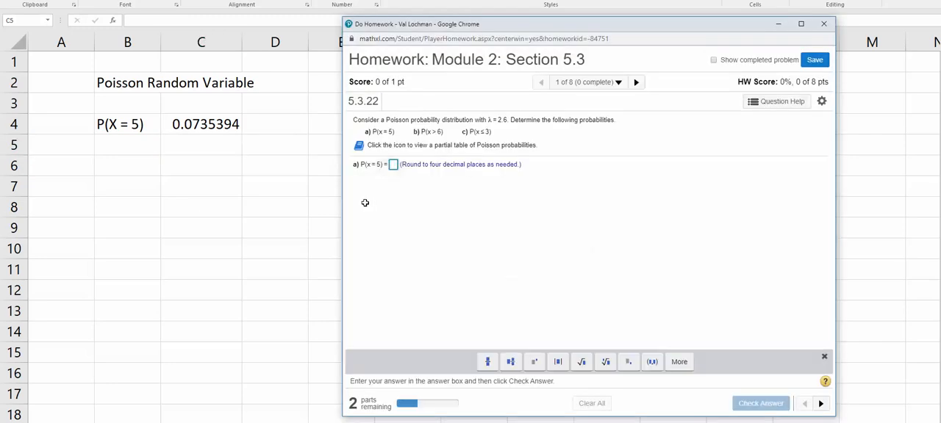
{"action": "type", "text": "0"}
{"action": "type", "text": ".07"}
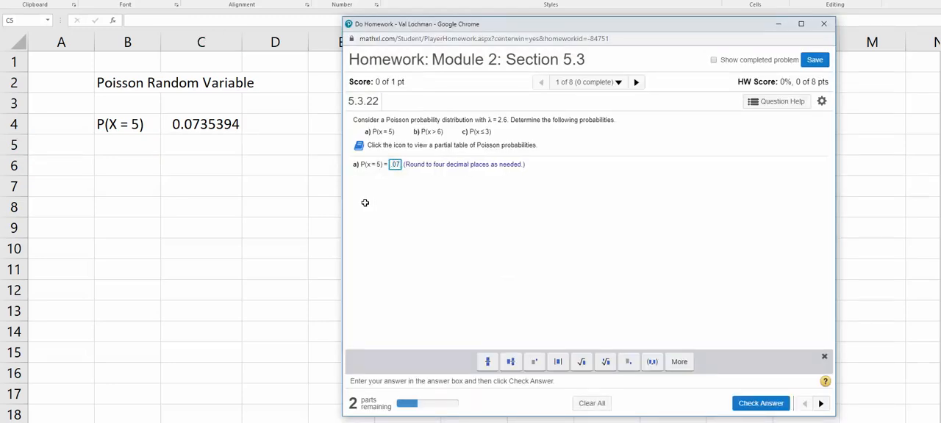
{"action": "type", "text": "35"}
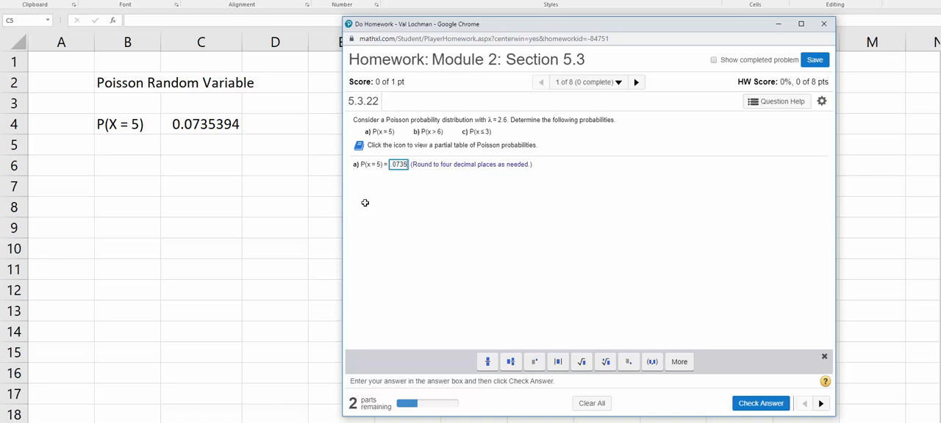
{"action": "key", "text": "Return"}
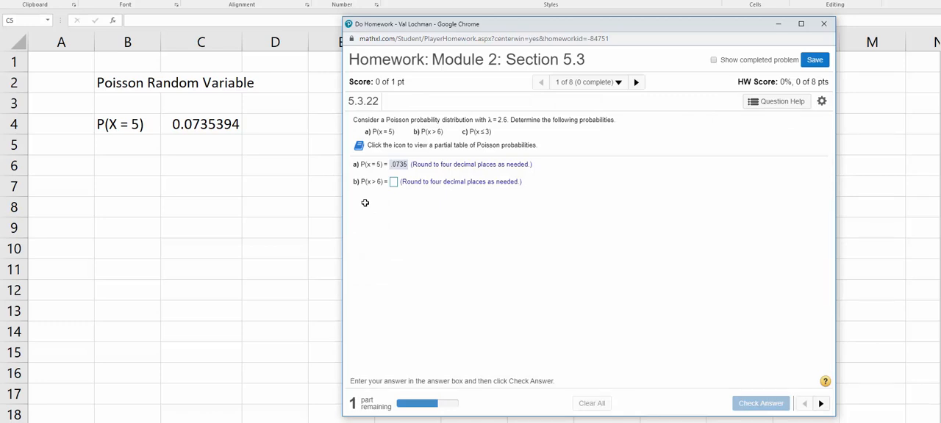
Step: Return to Excel and enter the label "P(X > 6) = 1 - P(X < = 6)" in cell B5
{"action": "key", "text": "alt+Tab"}
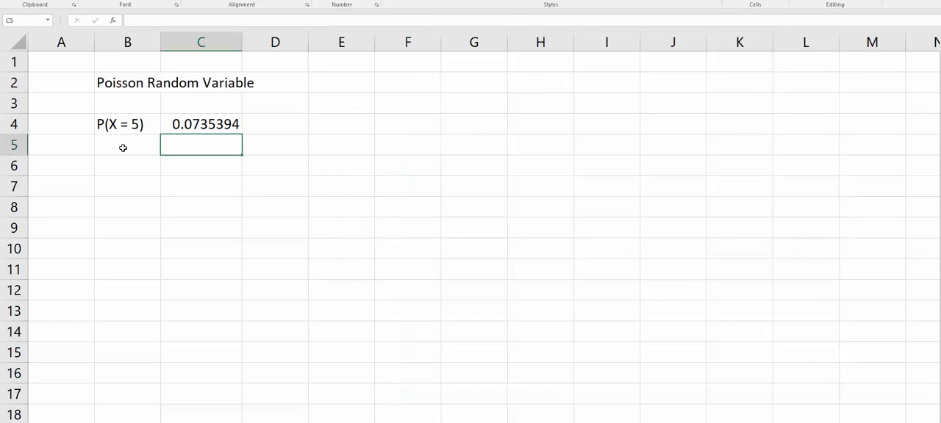
{"action": "left_click", "coordinate": [123, 148]}
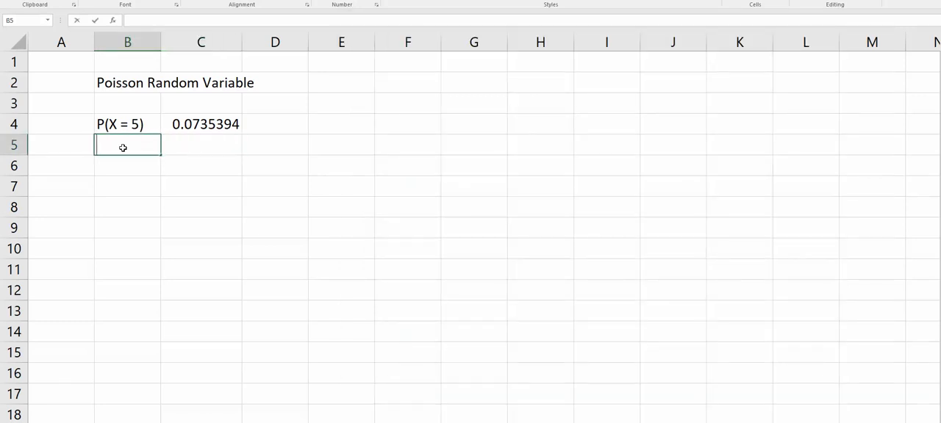
{"action": "type", "text": "P(X "}
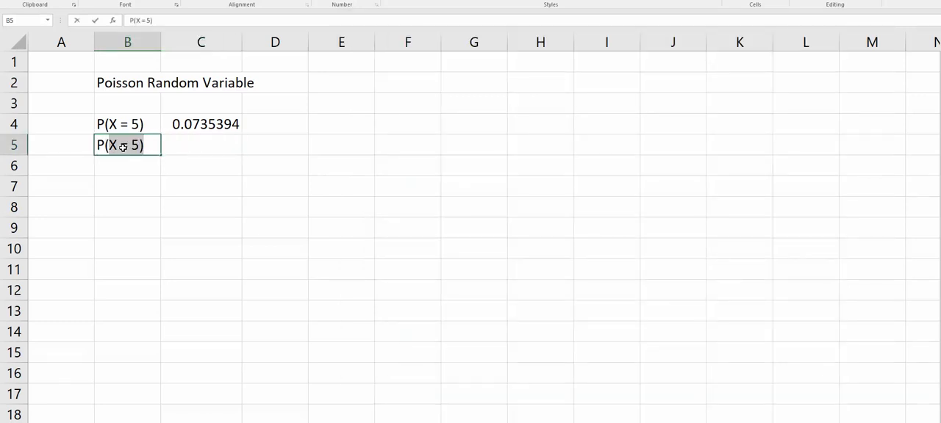
{"action": "type", "text": ">"}
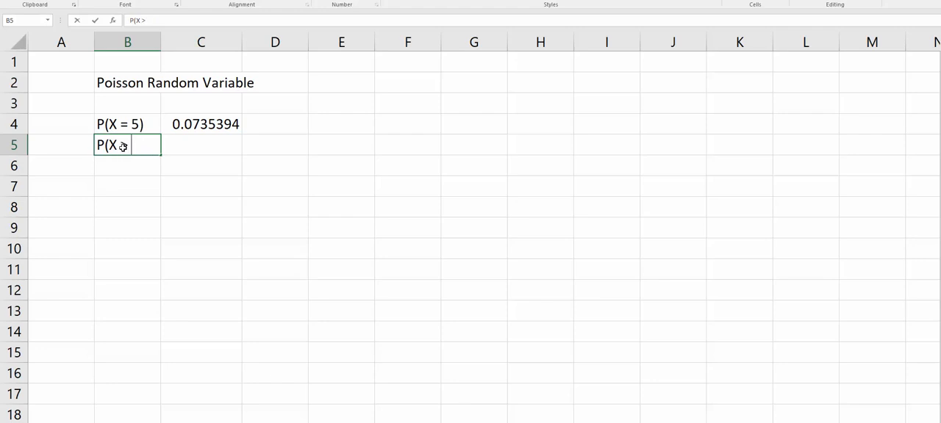
{"action": "type", "text": " 6)"}
{"action": "type", "text": "= 1"}
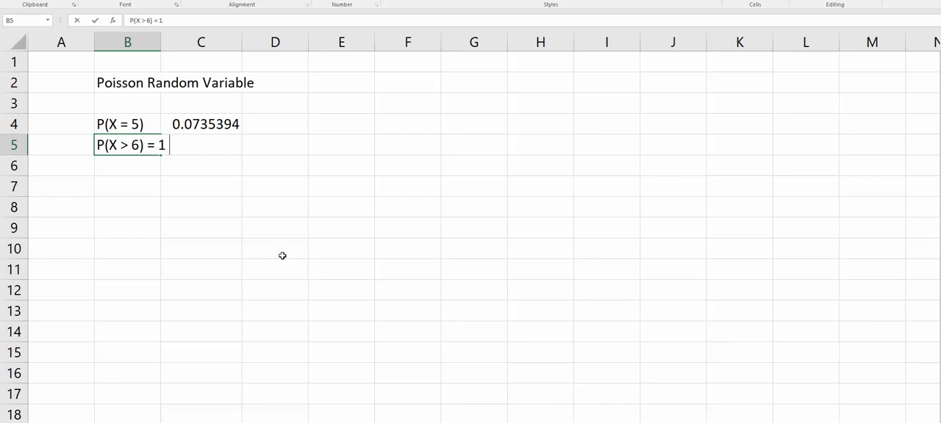
{"action": "type", "text": " - P(X < = 6)"}
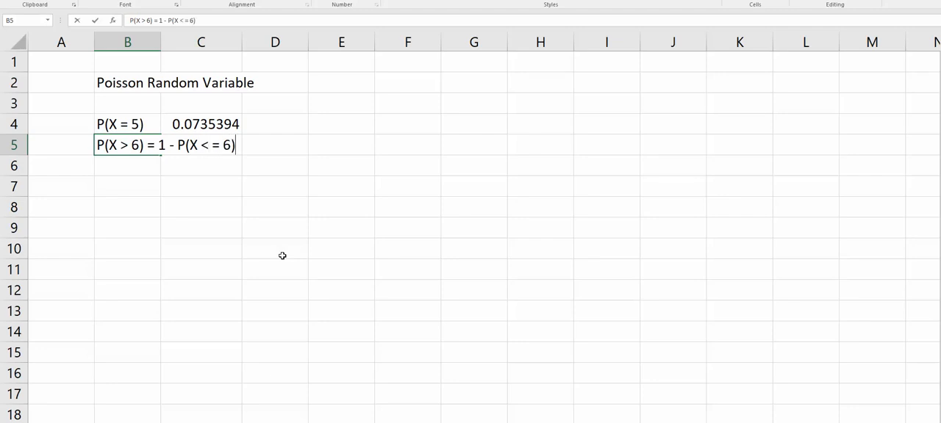
{"action": "key", "text": "Return"}
{"action": "left_click", "coordinate": [122, 147]}
{"action": "left_click", "coordinate": [137, 166]}
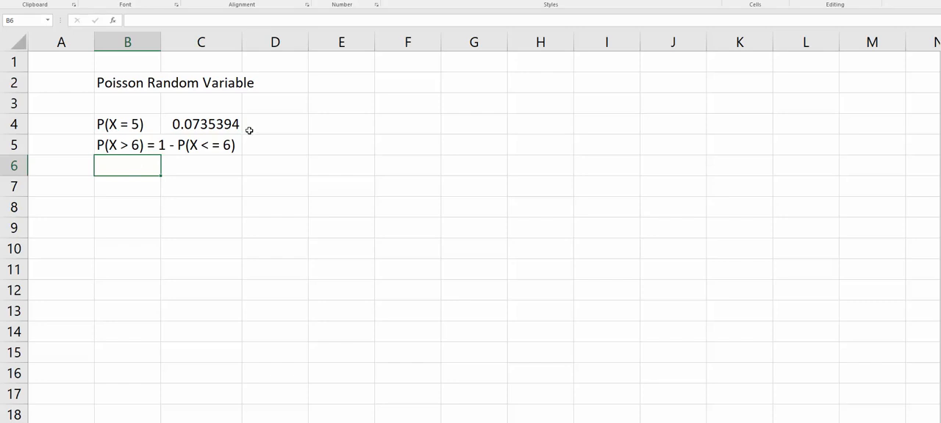
Step: Calculate the complement probability in cell D5 with the formula = 1 - poisson.dist(6,2.6,1), checking the mean against the homework question
{"action": "left_click", "coordinate": [256, 154]}
{"action": "type", "text": "= "}
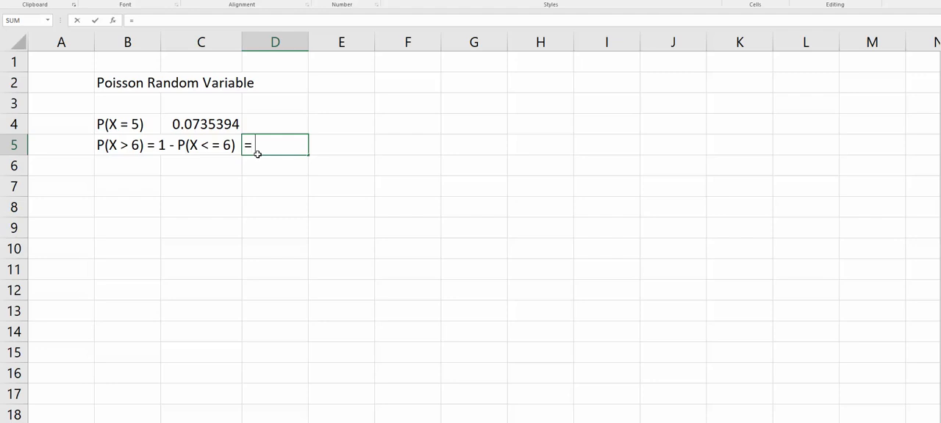
{"action": "type", "text": "1 - poi"}
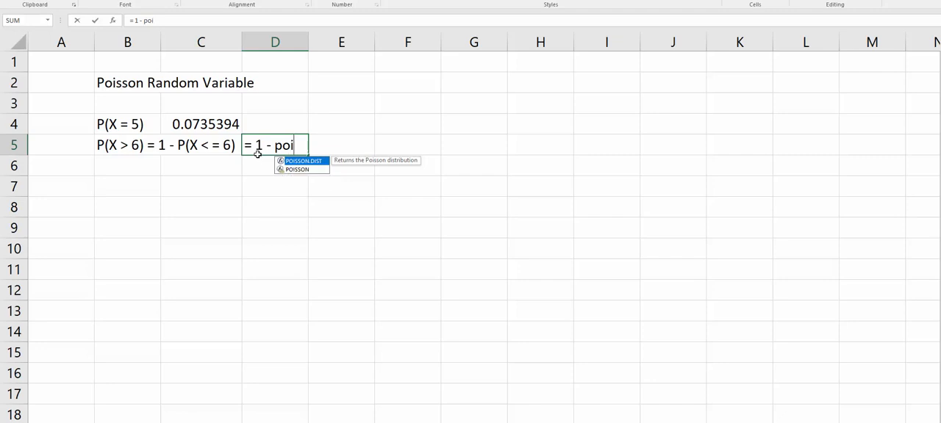
{"action": "type", "text": "sson.dist"}
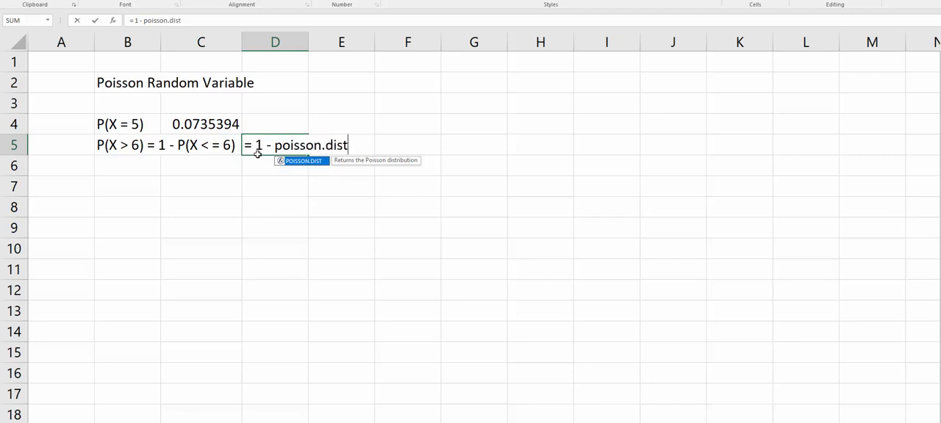
{"action": "type", "text": "(6,"}
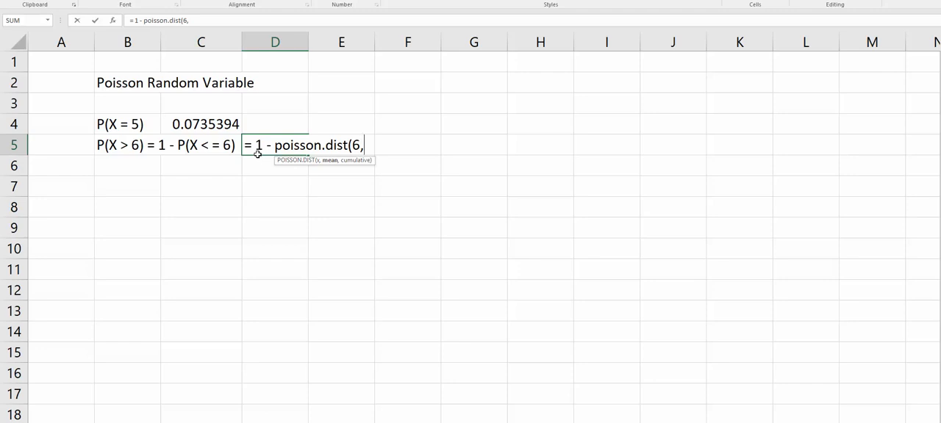
{"action": "type", "text": "2.7"}
{"action": "key", "text": "alt+Tab"}
{"action": "key", "text": "alt+Tab"}
{"action": "key", "text": "BackSpace"}
{"action": "type", "text": "6,"}
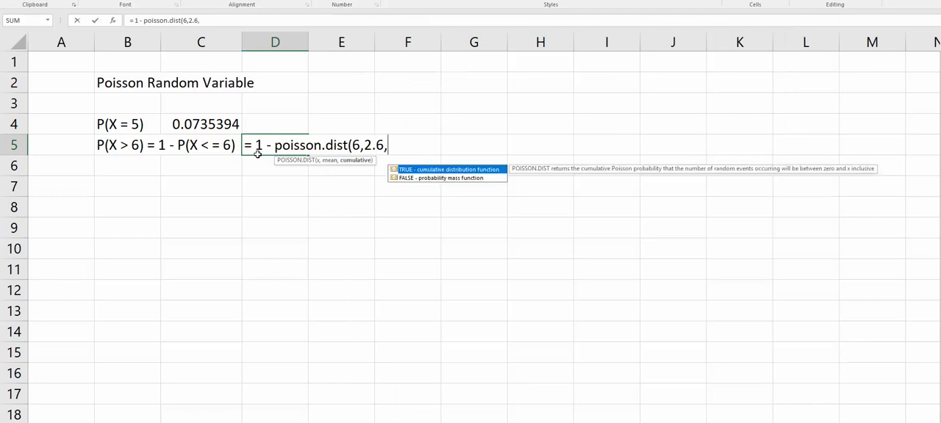
{"action": "type", "text": "1)"}
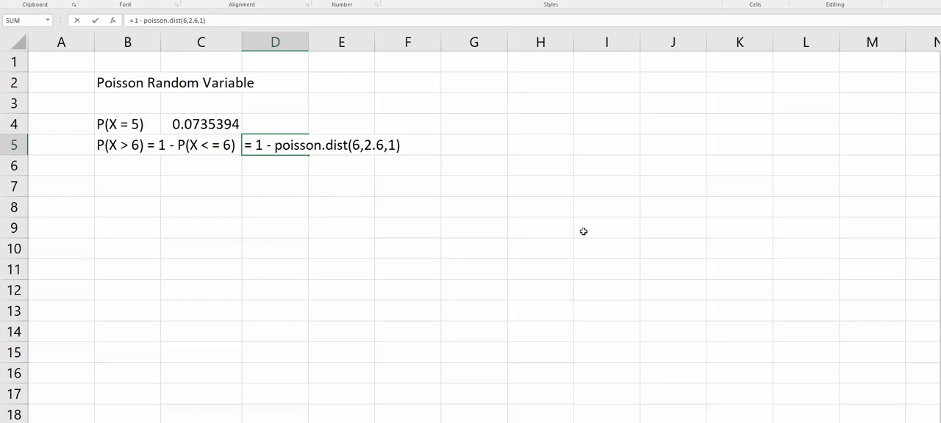
{"action": "key", "text": "Return"}
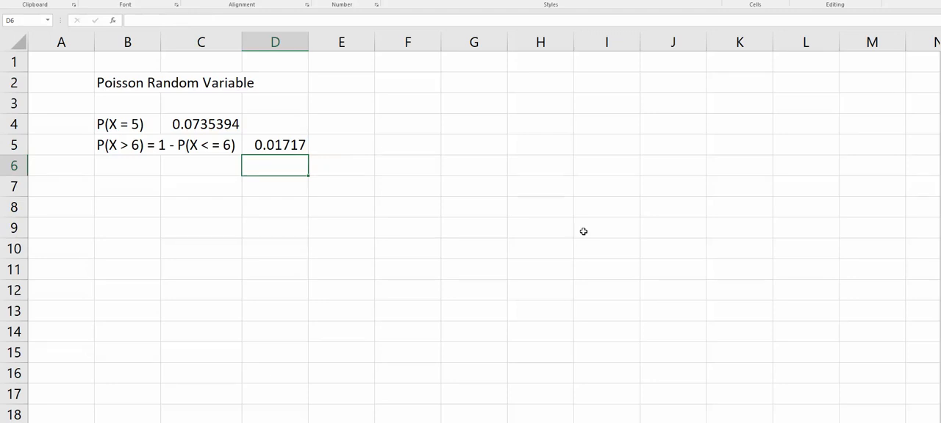
Step: Switch to the MathXL homework window, submit .0172 as the answer to part b and continue to part c
{"action": "key", "text": "alt+Tab"}
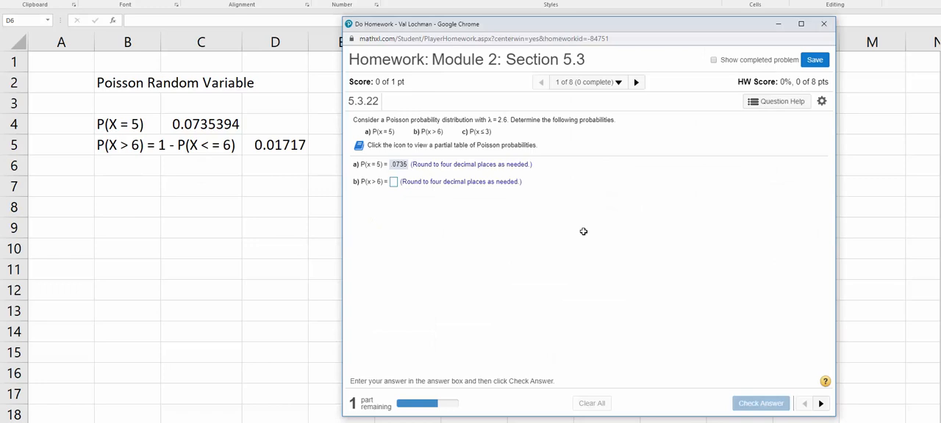
{"action": "type", "text": ".0"}
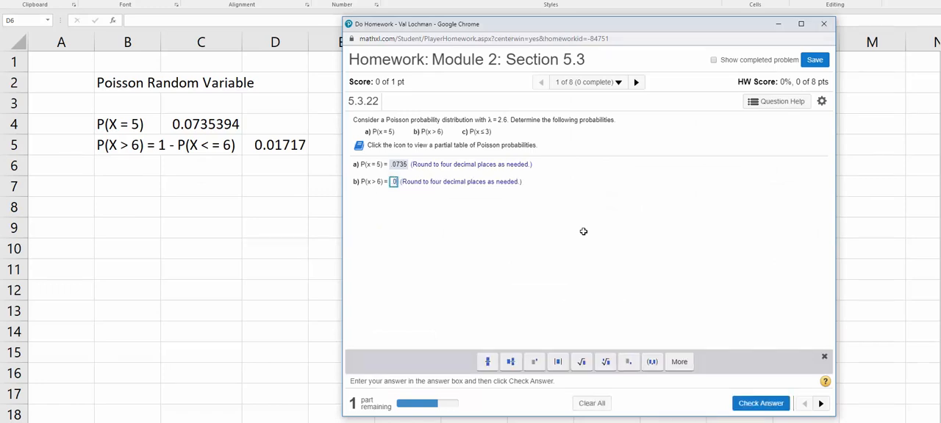
{"action": "type", "text": "172"}
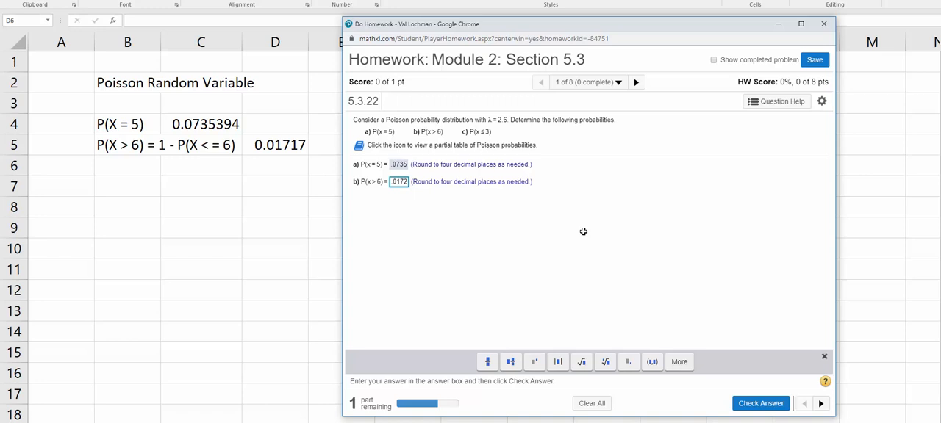
{"action": "key", "text": "Return"}
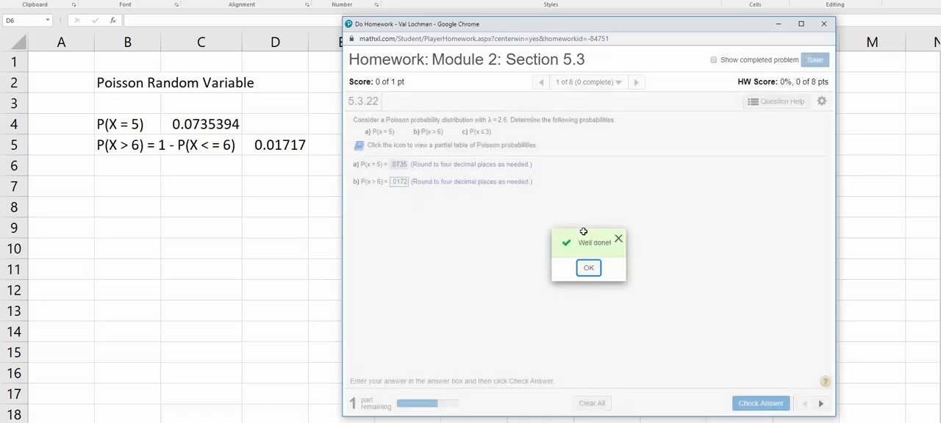
{"action": "key", "text": "Return"}
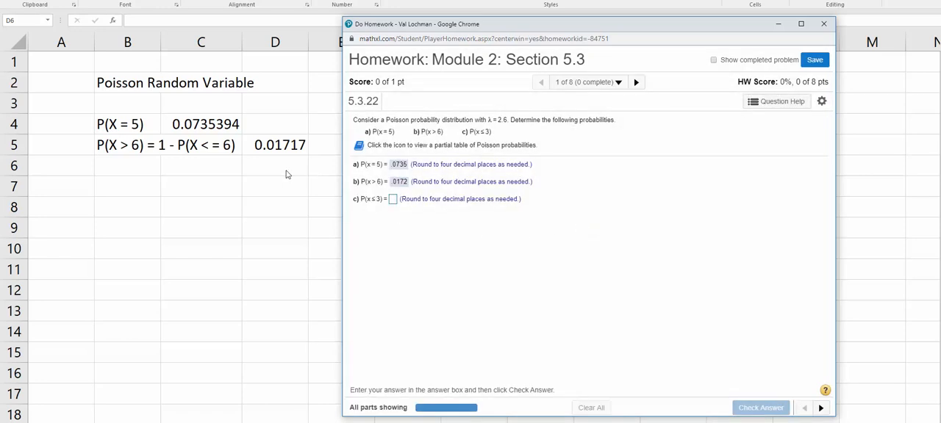
Step: Return to Excel and enter the label "P( X < =3)" in cell B6
{"action": "key", "text": "alt+Tab"}
{"action": "key", "text": "Left"}
{"action": "key", "text": "Left"}
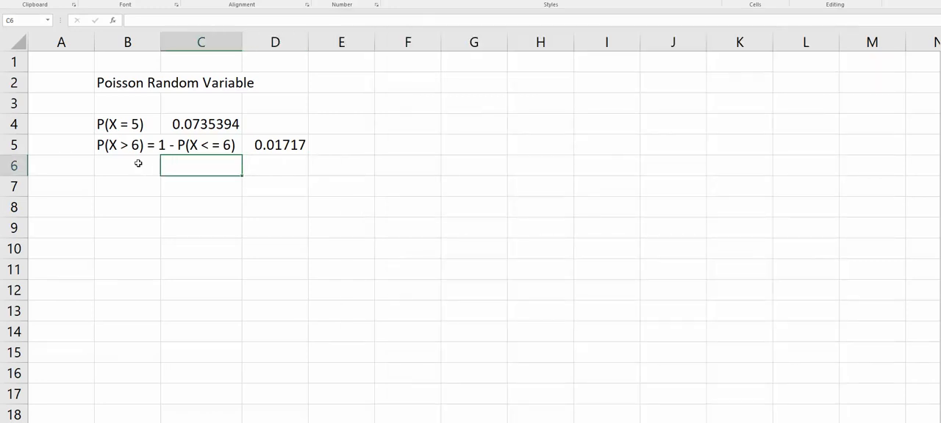
{"action": "type", "text": "P( "}
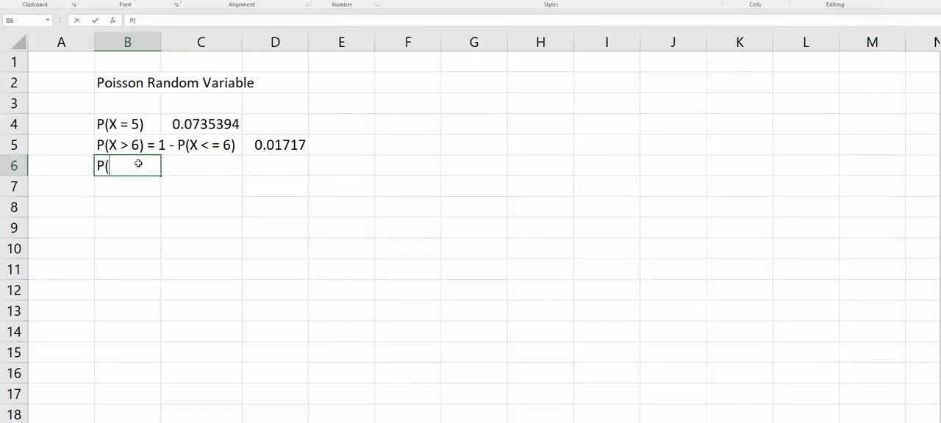
{"action": "type", "text": "X < =3)"}
{"action": "key", "text": "Tab"}
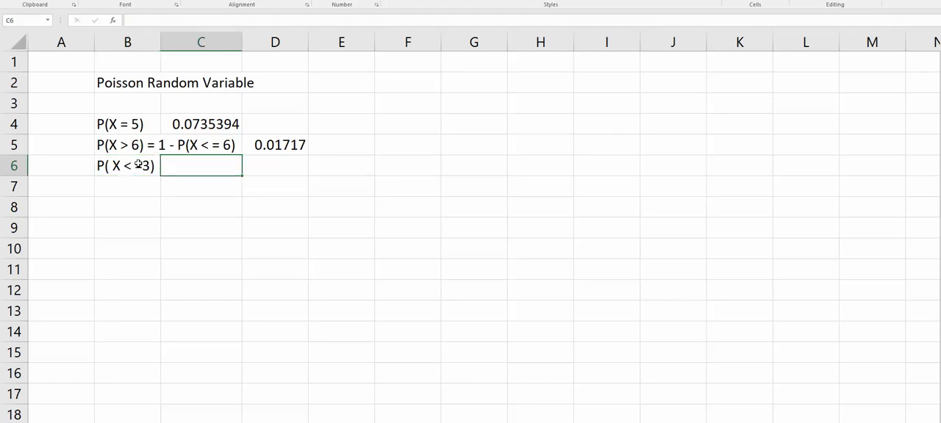
Step: Calculate the cumulative probability in cell C6 with the formula =poisson.dist(3,2.6,1), checking the mean against the homework question
{"action": "type", "text": "=pop"}
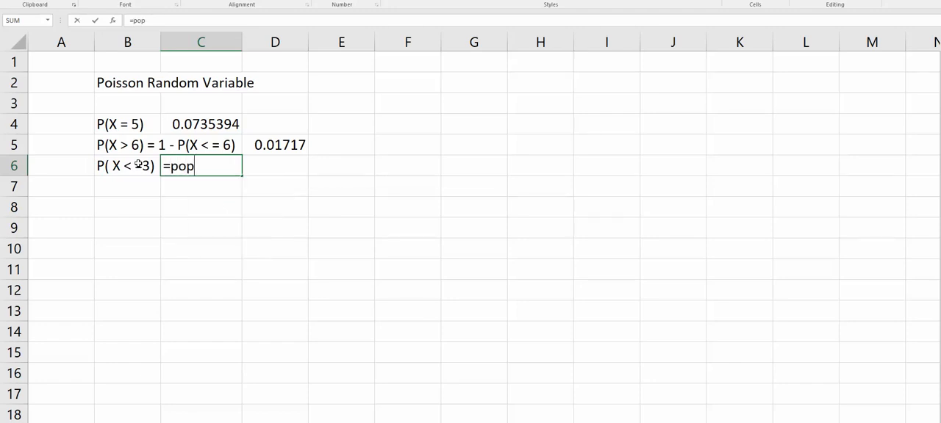
{"action": "key", "text": "BackSpace"}
{"action": "type", "text": "isson"}
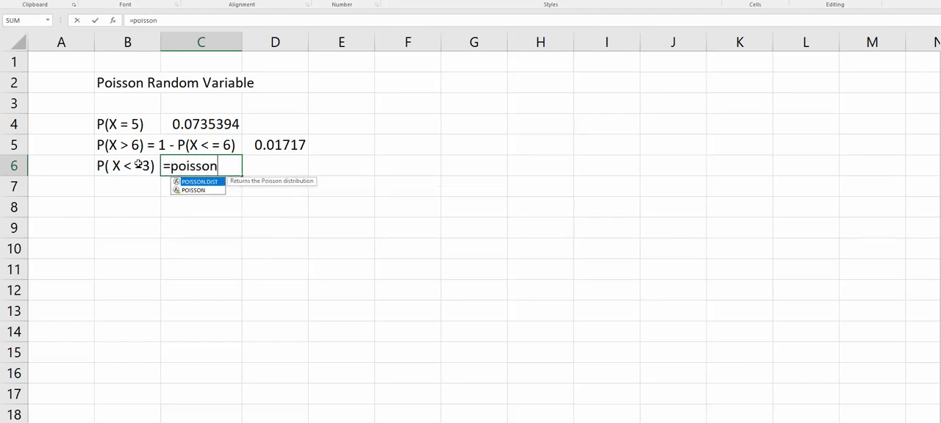
{"action": "type", "text": ".dist("}
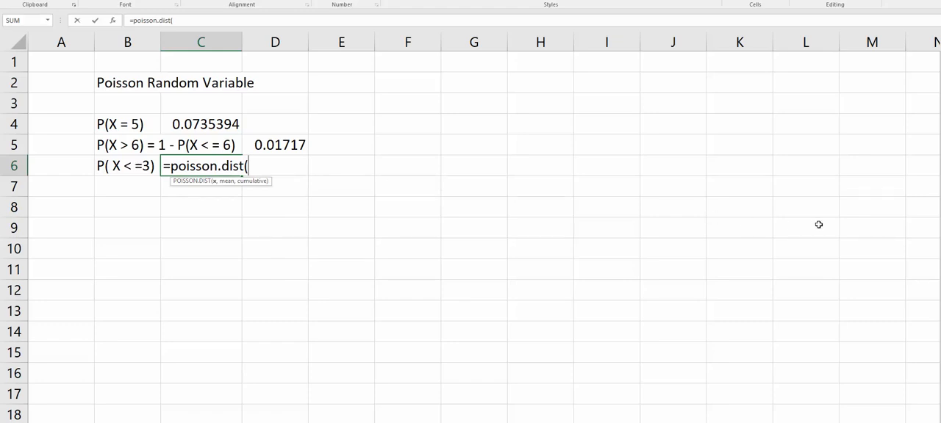
{"action": "type", "text": "3,2."}
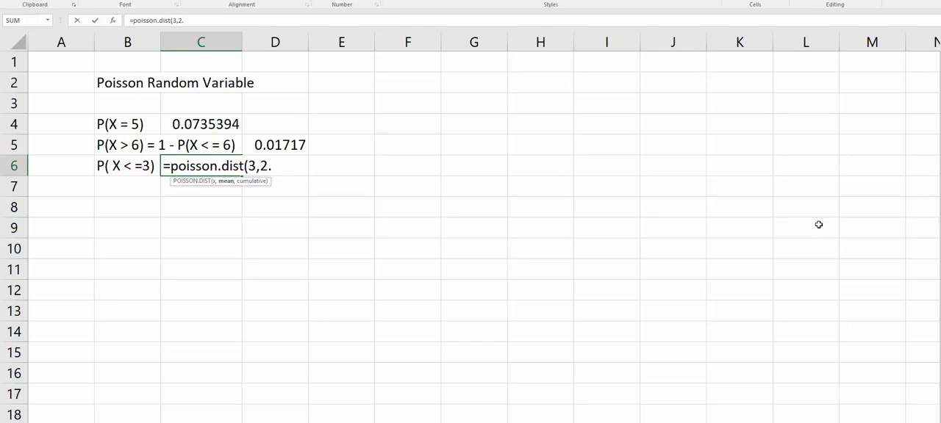
{"action": "key", "text": "alt+Tab"}
{"action": "key", "text": "alt+Tab"}
{"action": "type", "text": "6,"}
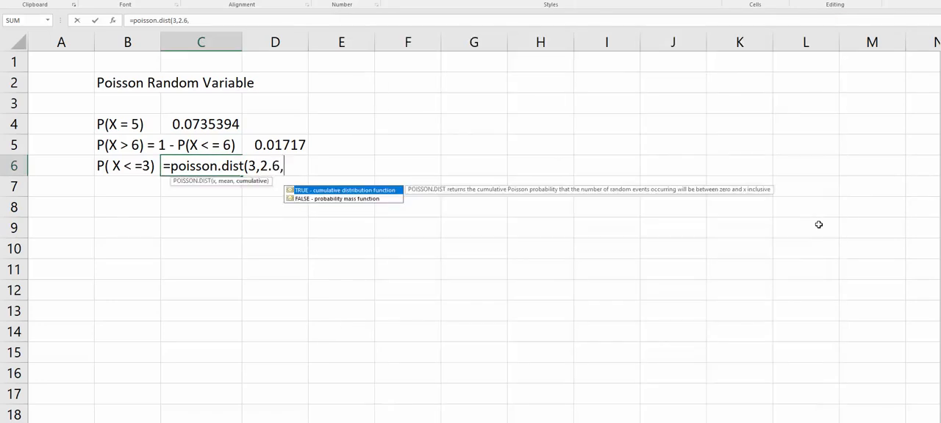
{"action": "type", "text": "1)"}
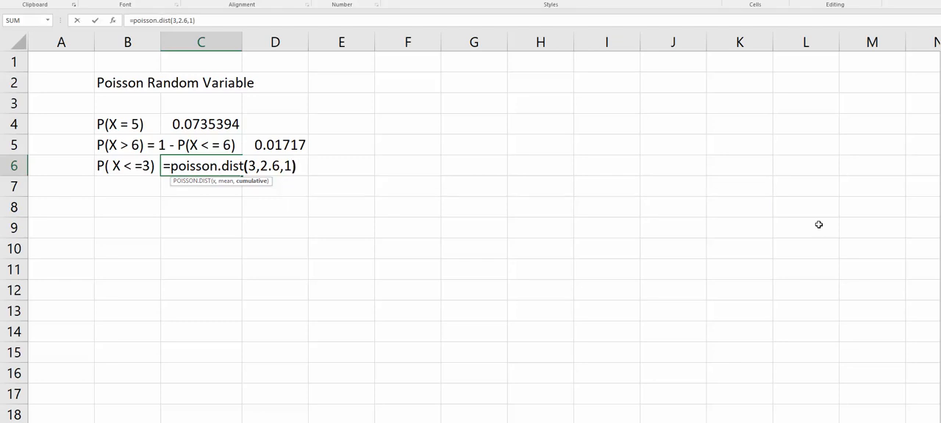
{"action": "key", "text": "Return"}
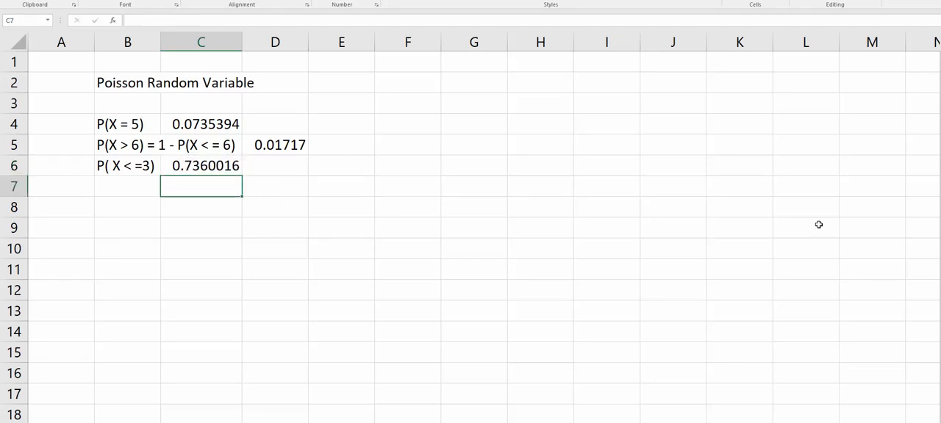
Step: Switch to the MathXL homework window, submit .736 as the answer to part c and continue to the next question
{"action": "key", "text": "alt+Tab"}
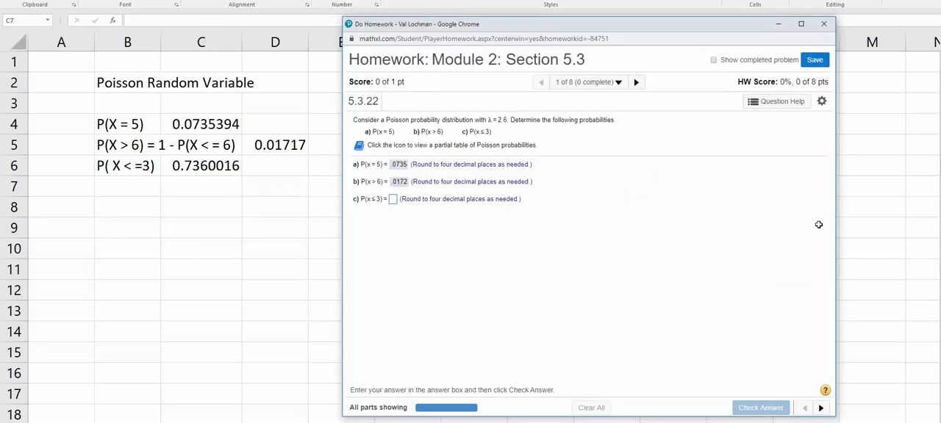
{"action": "type", "text": ".736"}
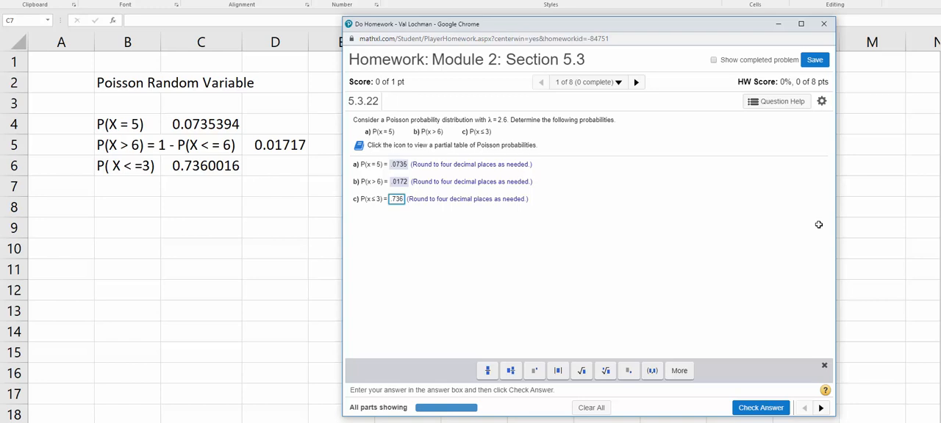
{"action": "key", "text": "Return"}
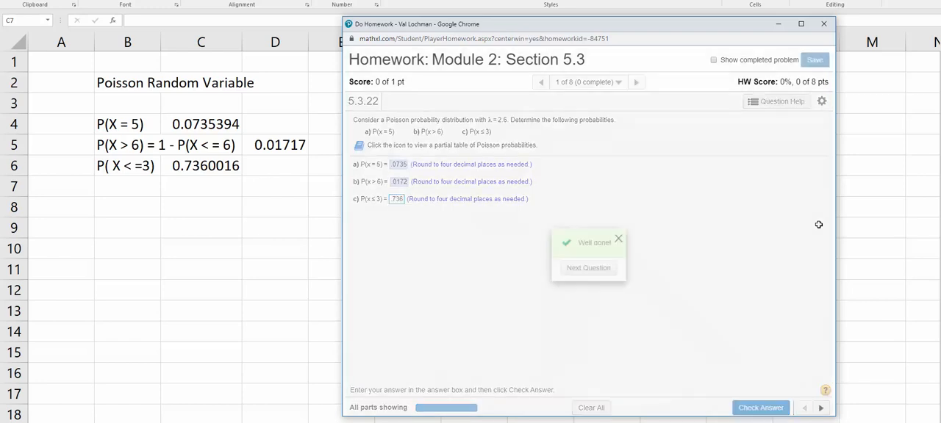
{"action": "left_click", "coordinate": [573, 268]}
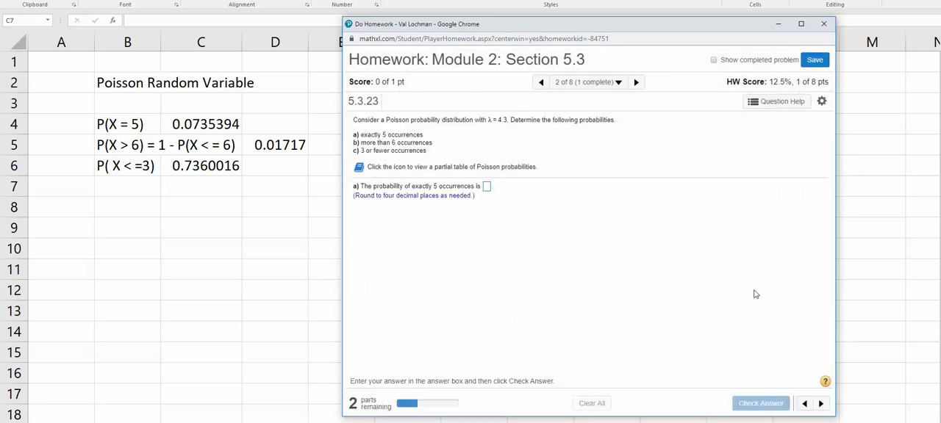
Step: Go back to the completed first question and open Question 5 from the homework overview
{"action": "left_click", "coordinate": [805, 405]}
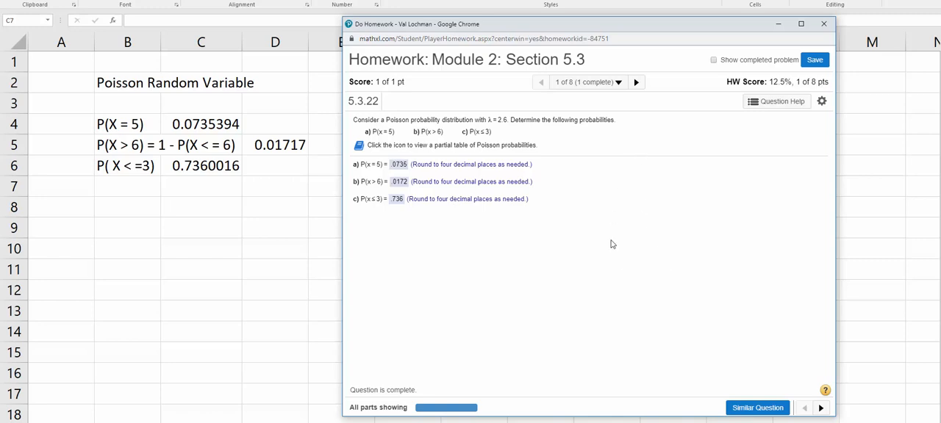
{"action": "left_click", "coordinate": [618, 83]}
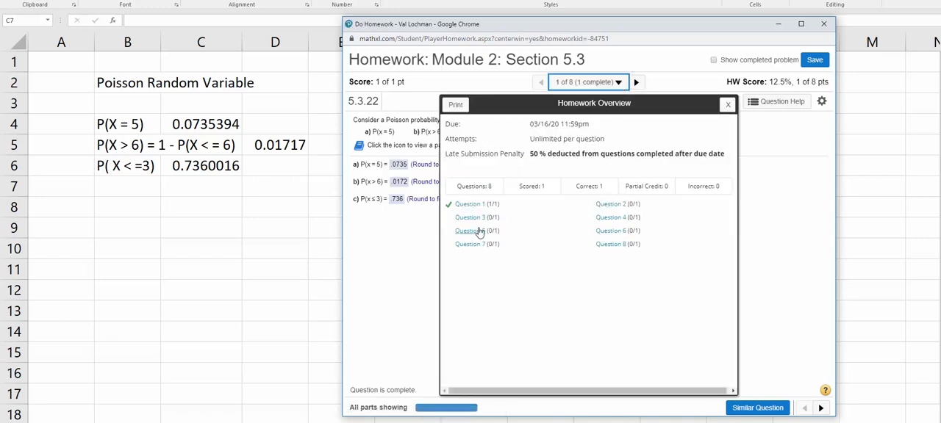
{"action": "left_click", "coordinate": [470, 231]}
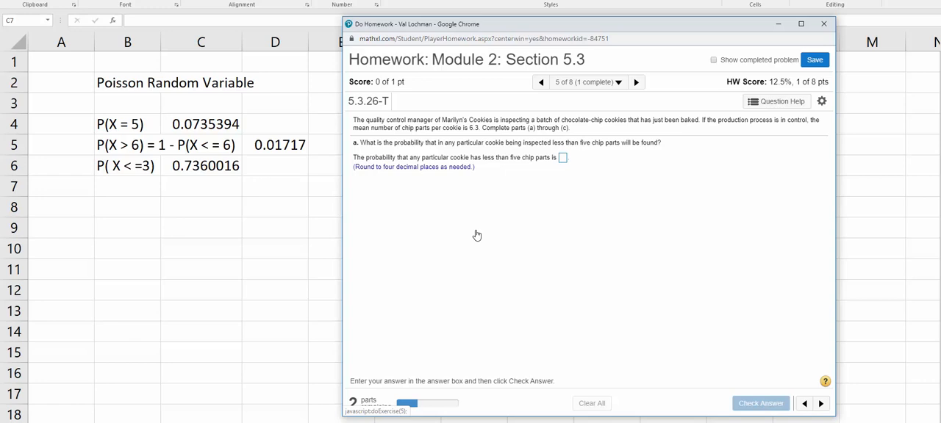
Step: Switch to Excel and enter the label "P( X < 5) = P( X < = 4)" in cell B9
{"action": "left_click", "coordinate": [126, 233]}
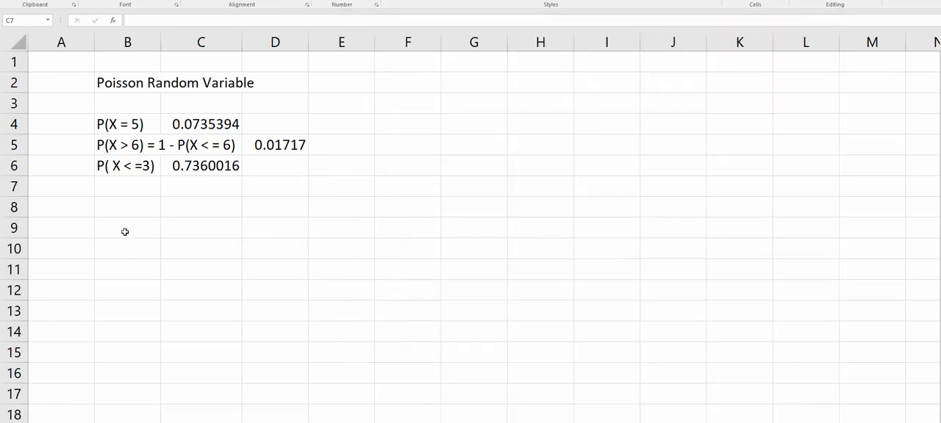
{"action": "left_click", "coordinate": [125, 232]}
{"action": "type", "text": "P("}
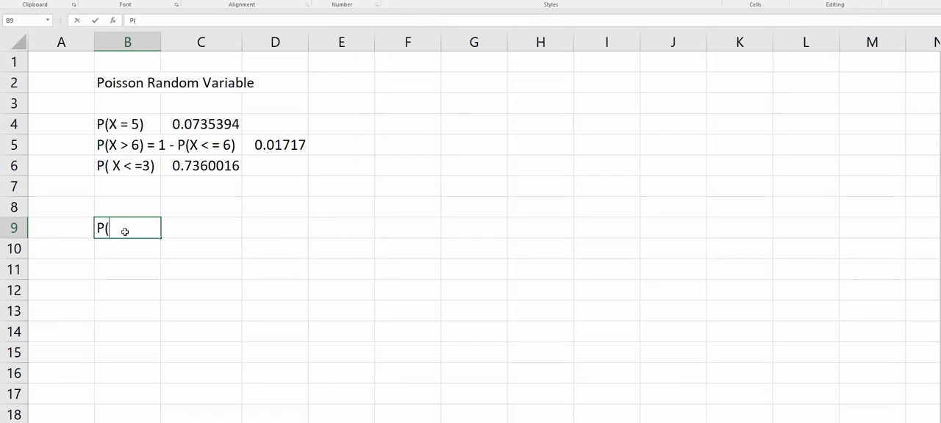
{"action": "type", "text": " X < "}
{"action": "type", "text": "3"}
{"action": "key", "text": "BackSpace"}
{"action": "key", "text": "BackSpace"}
{"action": "type", "text": "5) = P"}
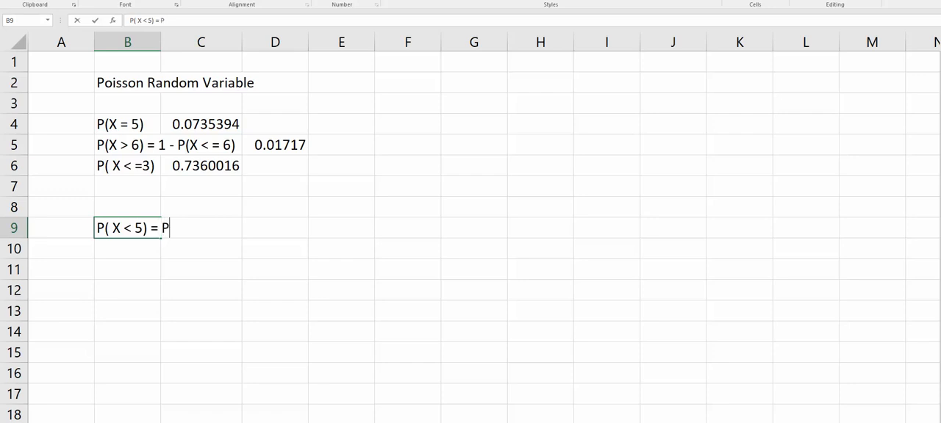
{"action": "type", "text": "( X < = 4)"}
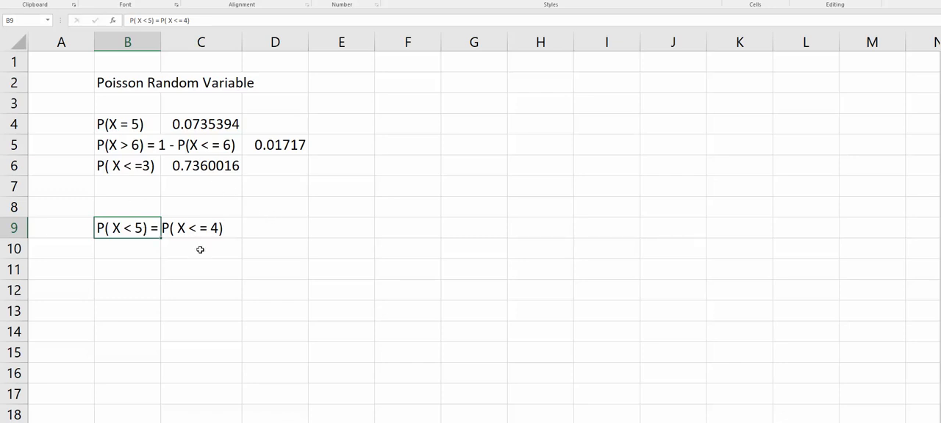
{"action": "key", "text": "Tab"}
Step: Calculate the probability in cell D9 with the formula =poisson.dist(4,6.3,1), checking the mean against the cookie question
{"action": "left_click", "coordinate": [276, 235]}
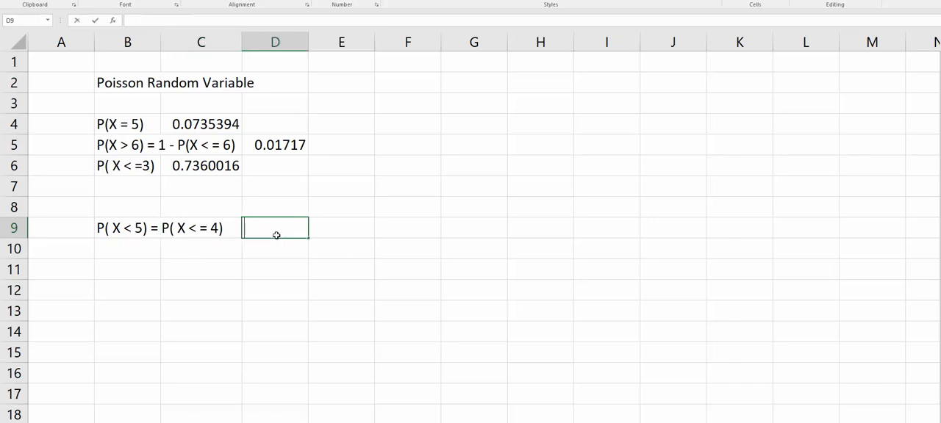
{"action": "type", "text": "=po"}
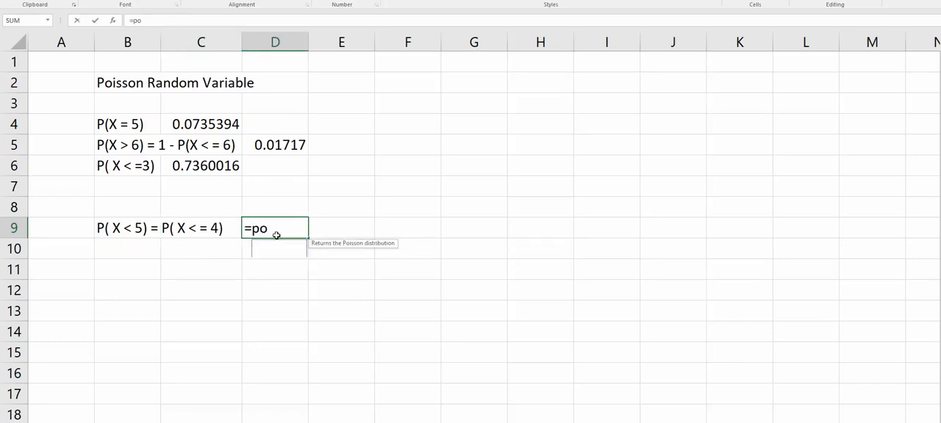
{"action": "type", "text": "isson.dist("}
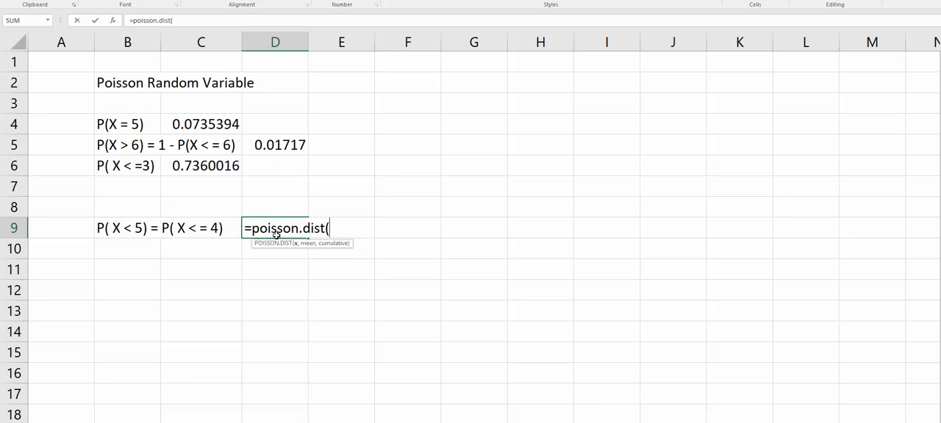
{"action": "type", "text": "4,"}
{"action": "key", "text": "alt+Tab"}
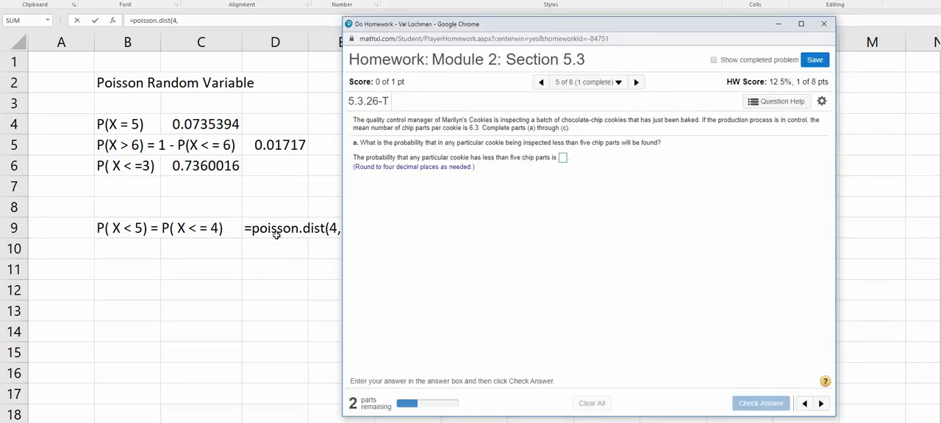
{"action": "key", "text": "alt+Tab"}
{"action": "type", "text": "6.3,"}
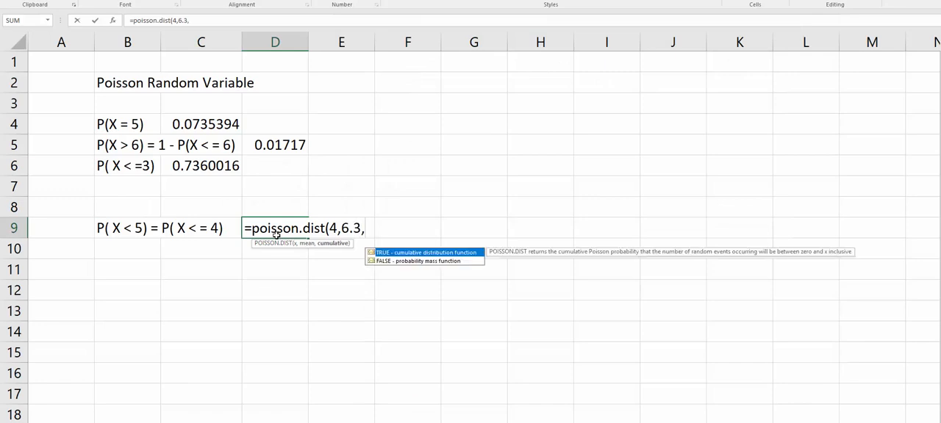
{"action": "type", "text": "1)"}
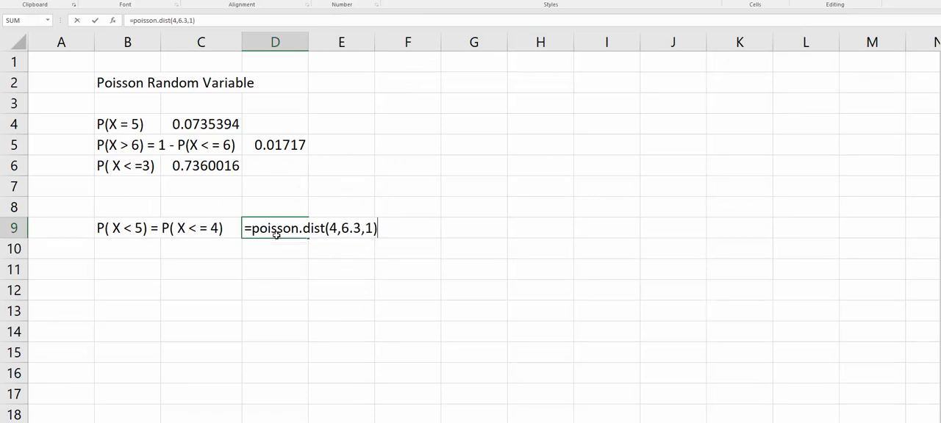
{"action": "key", "text": "Return"}
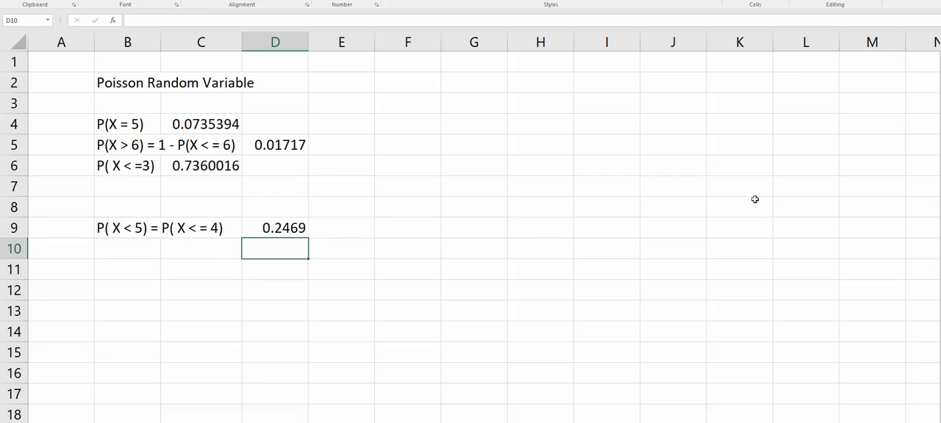
Step: Switch to the MathXL homework window, submit 0.2469 as the answer to part a and continue to part b
{"action": "key", "text": "alt+Tab"}
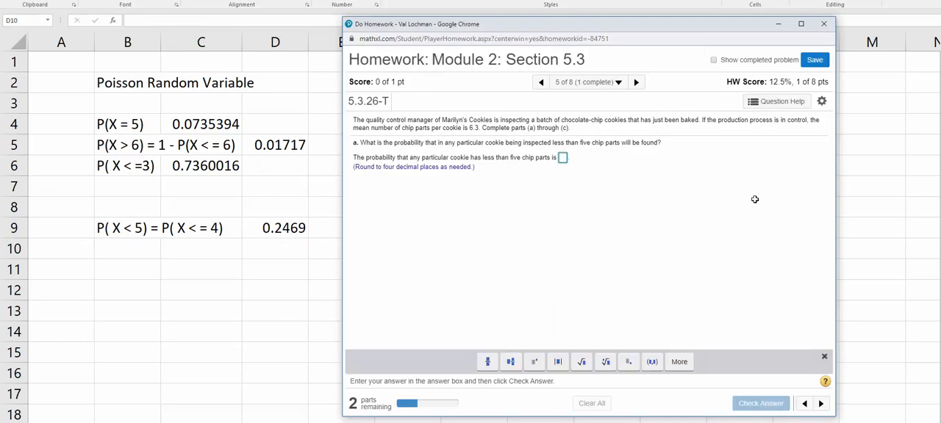
{"action": "type", "text": "0"}
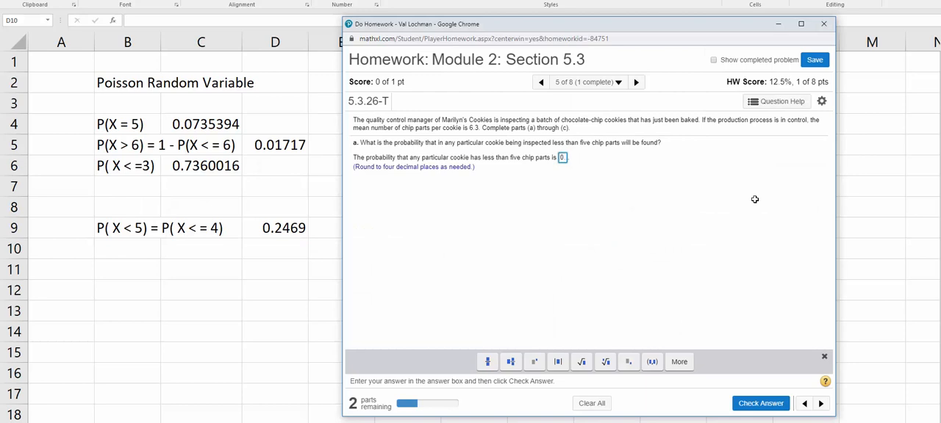
{"action": "type", "text": ".2469"}
{"action": "key", "text": "Return"}
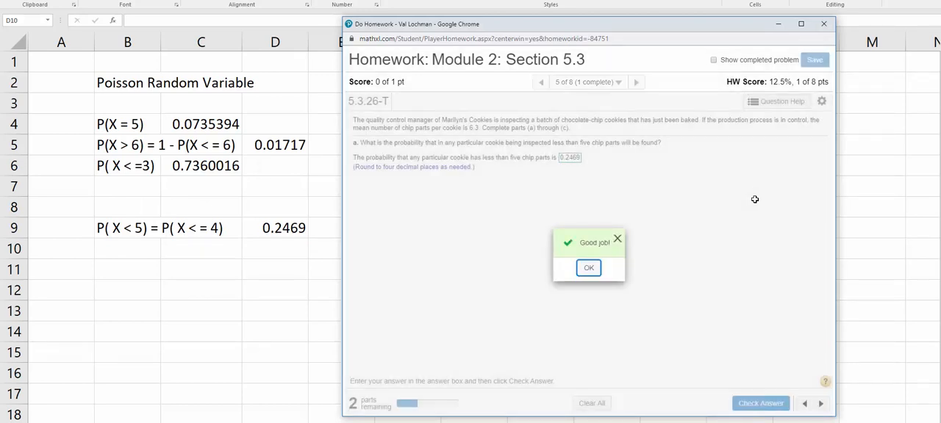
{"action": "key", "text": "Return"}
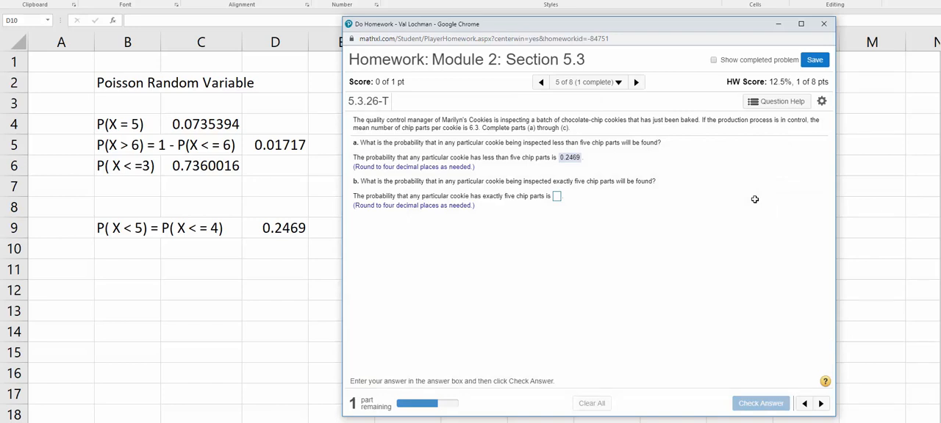
Step: Switch to Excel and enter the label "P(X = 5)" in cell B10
{"action": "key", "text": "alt+Tab"}
{"action": "left_click", "coordinate": [141, 253]}
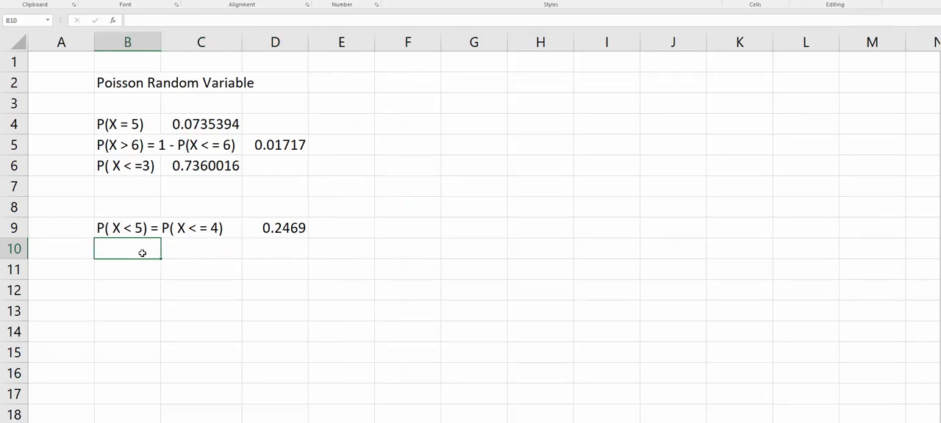
{"action": "type", "text": "P(X = 5)"}
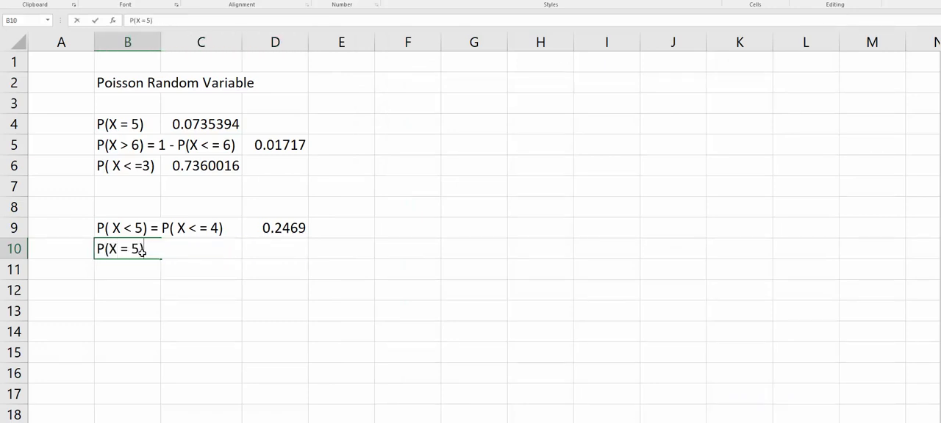
{"action": "key", "text": "Tab"}
Step: Calculate the probability of exactly five chip parts in cell C10 with the formula =poisson.dist(5,6.3,0)
{"action": "type", "text": "="}
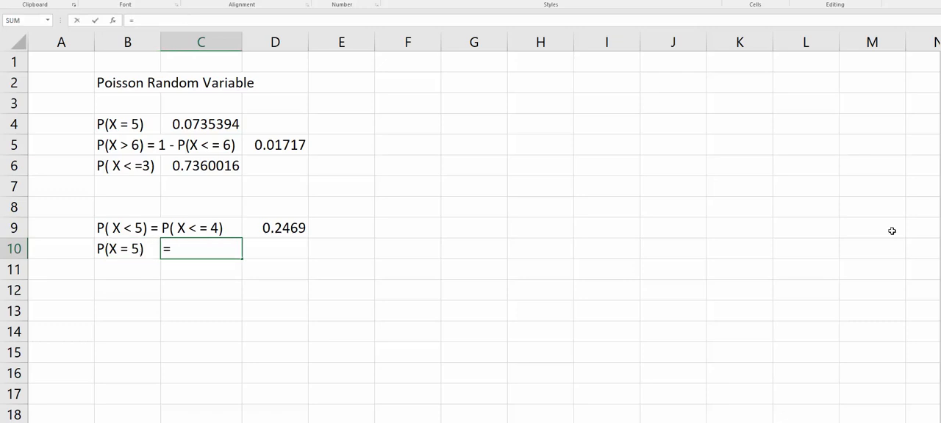
{"action": "type", "text": "pois"}
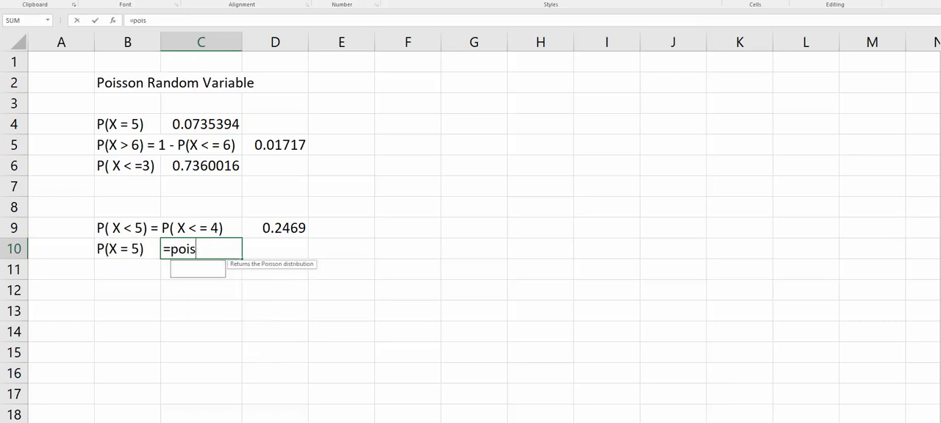
{"action": "type", "text": "son.dist("}
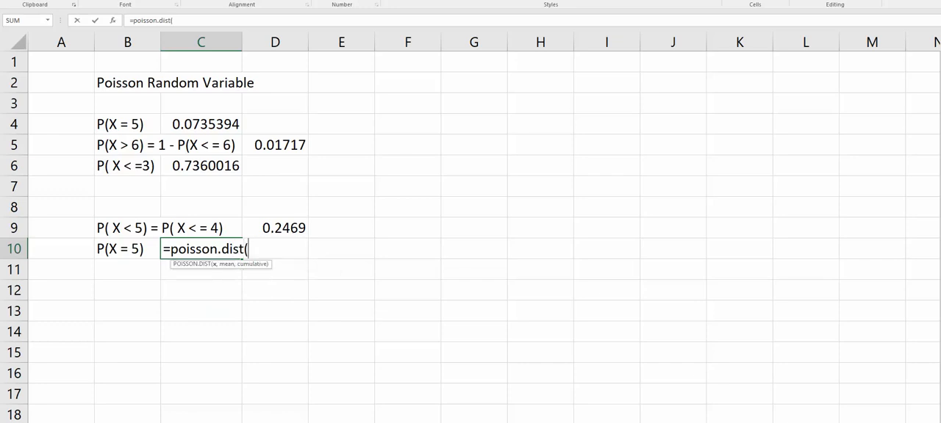
{"action": "type", "text": "5,6.3"}
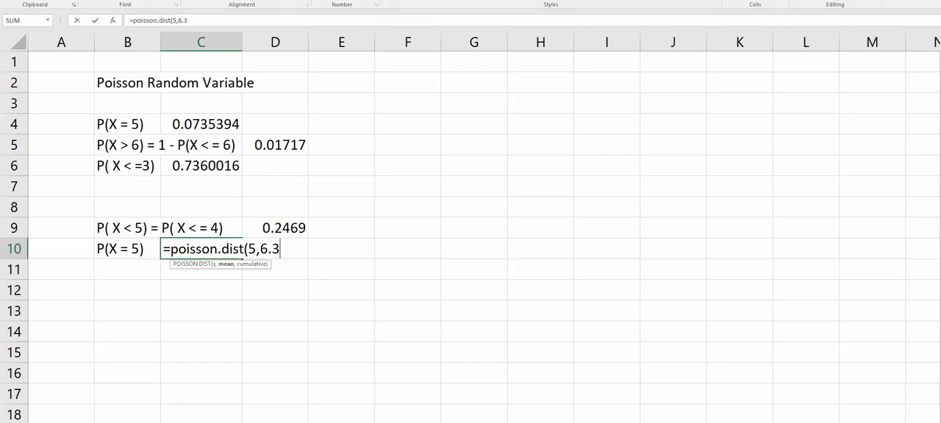
{"action": "type", "text": ",0"}
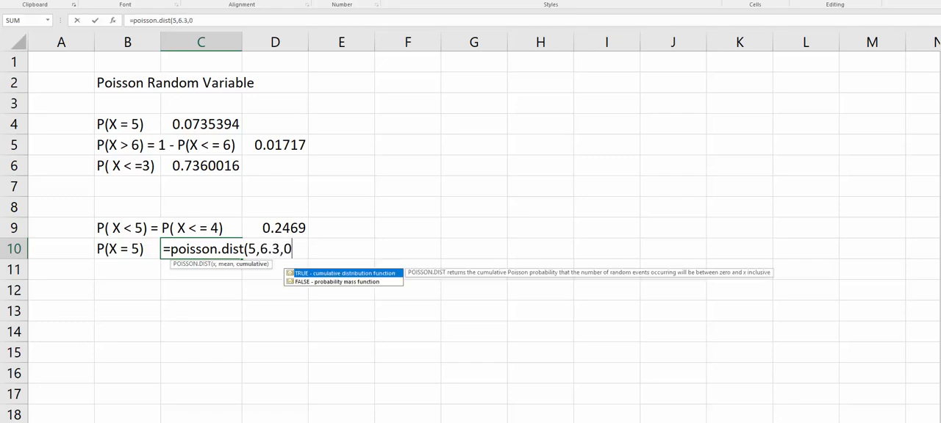
{"action": "type", "text": ")"}
{"action": "key", "text": "Return"}
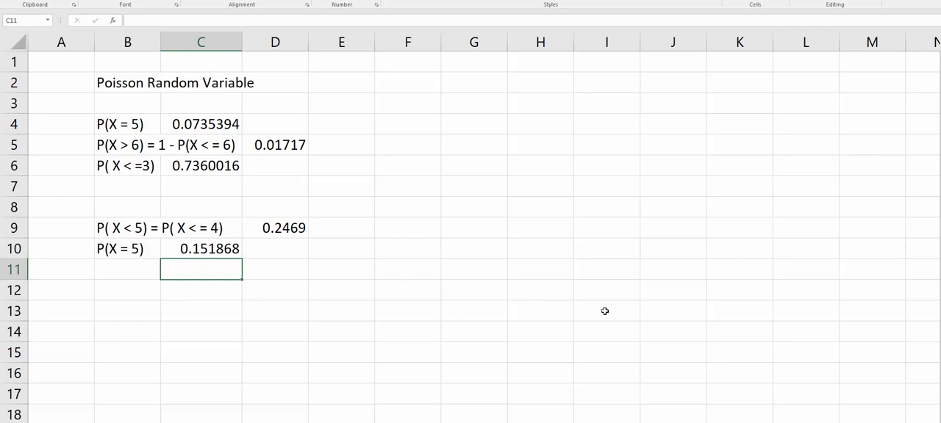
Step: Switch to the MathXL homework window and submit 0.1519 as the answer to part b
{"action": "left_click", "coordinate": [280, 422]}
{"action": "left_click", "coordinate": [334, 411]}
{"action": "left_click", "coordinate": [557, 196]}
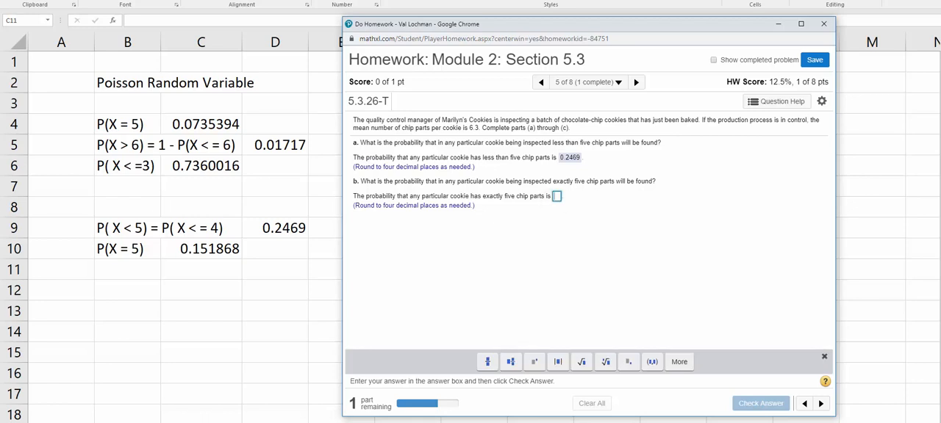
{"action": "type", "text": "0"}
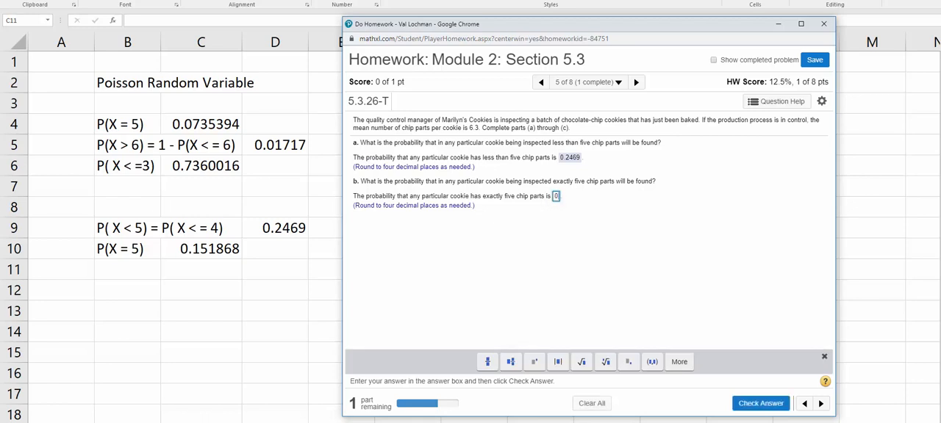
{"action": "type", "text": ".1519"}
{"action": "key", "text": "Return"}
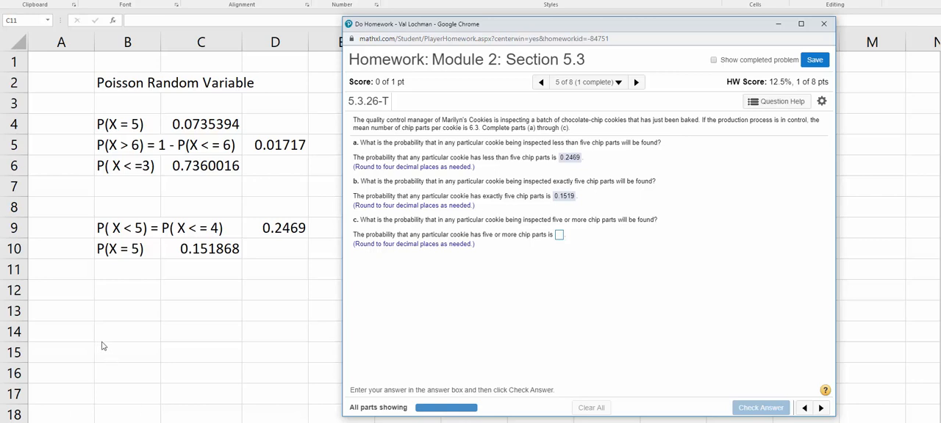
Step: Switch to Excel and enter the label "P( X => 5)" in cell B12
{"action": "key", "text": "alt+Tab"}
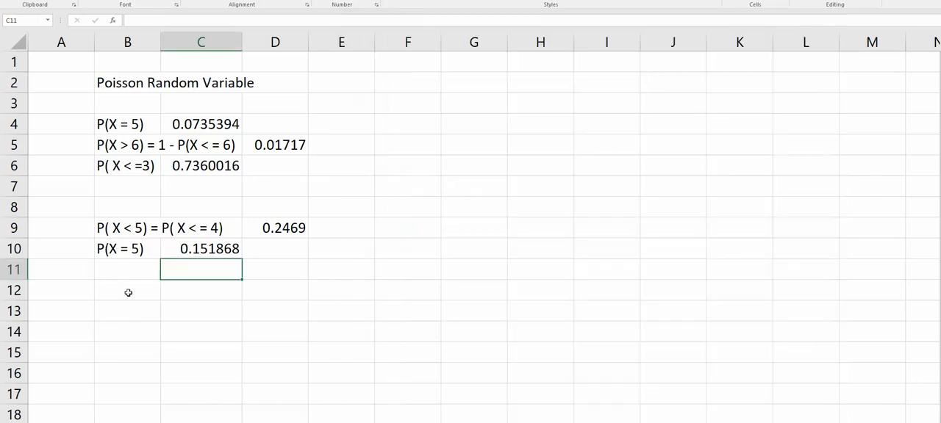
{"action": "left_click", "coordinate": [128, 292]}
{"action": "type", "text": "P("}
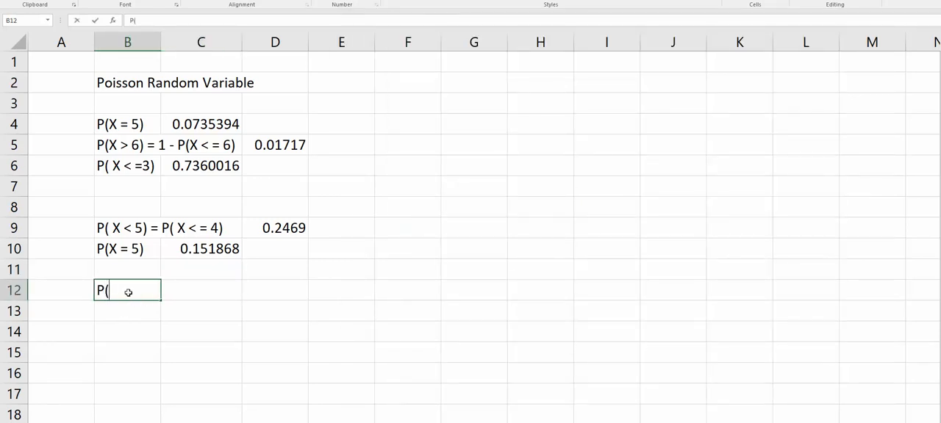
{"action": "type", "text": " X => 5)"}
Step: Calculate the probability of five or more chip parts in cell C12 as the complement of D9 with =1- D9
{"action": "left_click", "coordinate": [204, 294]}
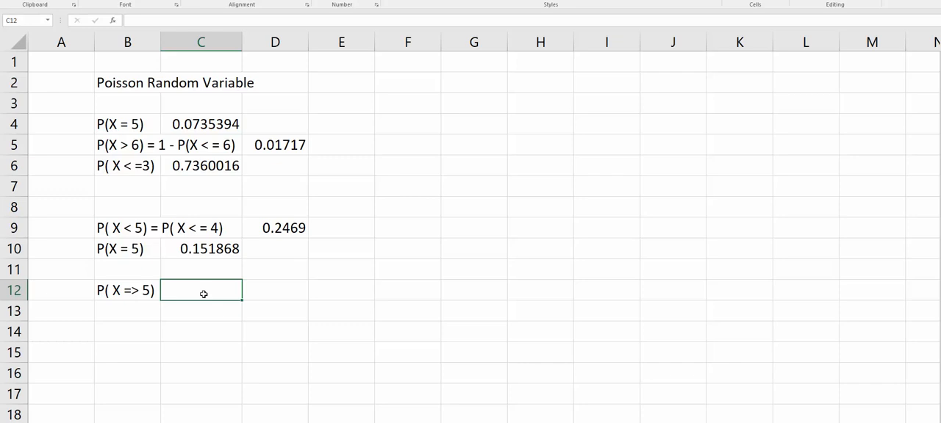
{"action": "type", "text": "=1-"}
{"action": "left_click", "coordinate": [289, 227]}
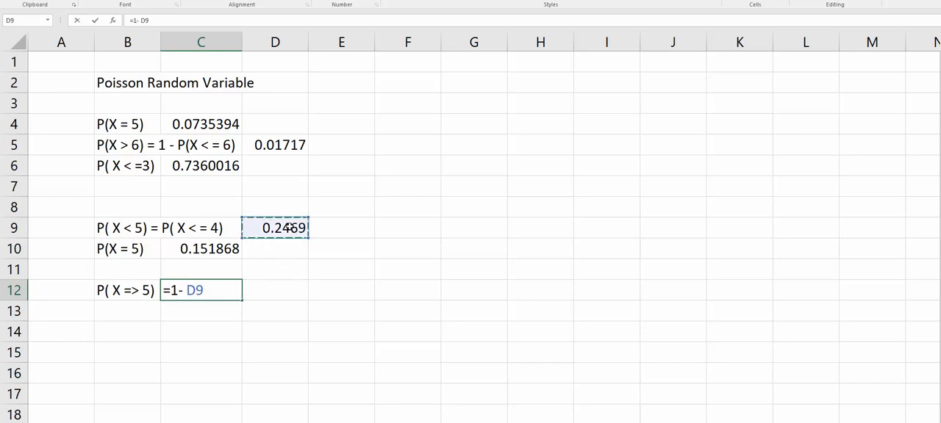
{"action": "key", "text": "Return"}
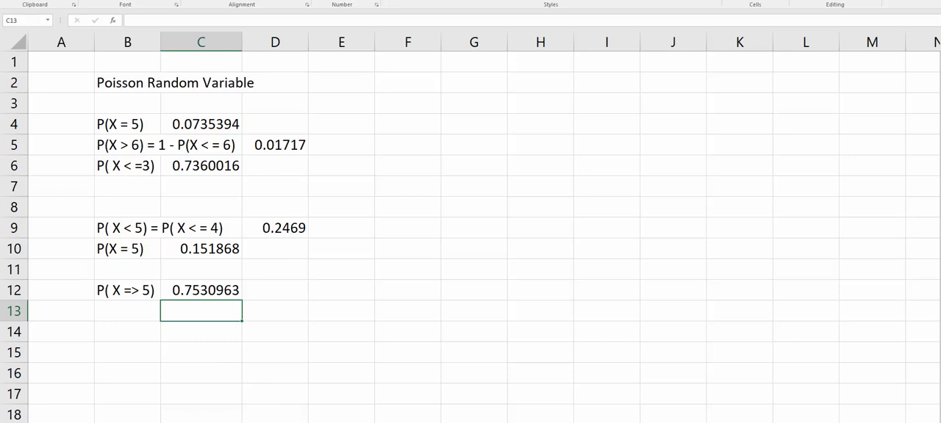
Step: Switch to the MathXL homework window, submit 0.7531 as the answer to part c and dismiss the feedback message
{"action": "left_click", "coordinate": [315, 417]}
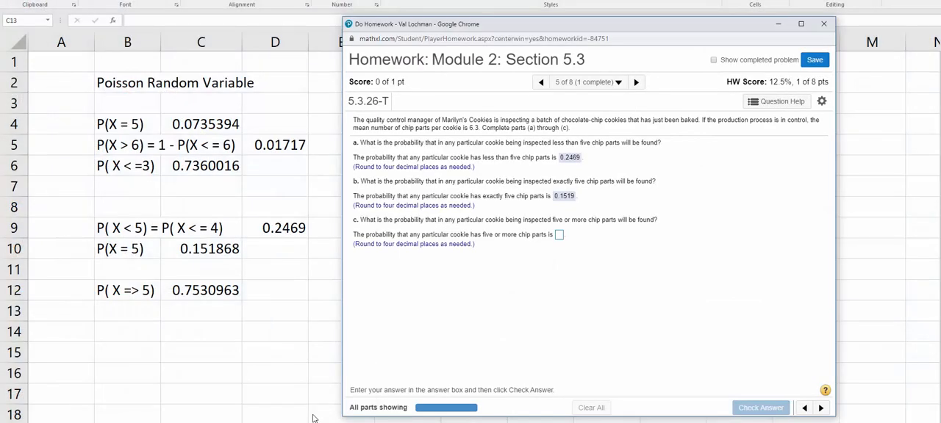
{"action": "left_click", "coordinate": [559, 235]}
{"action": "type", "text": "0"}
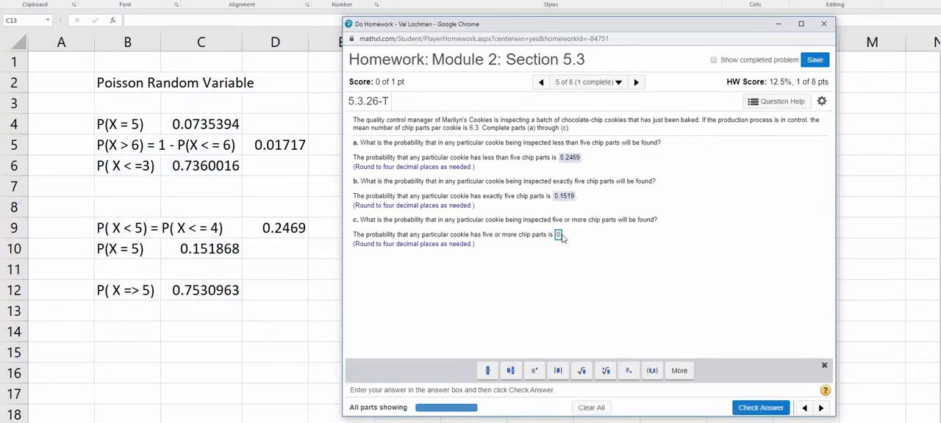
{"action": "type", "text": ".7531"}
{"action": "key", "text": "Return"}
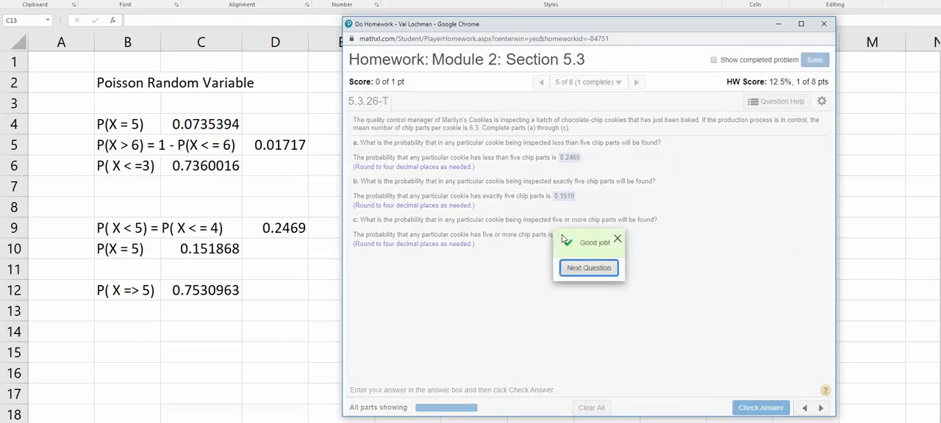
{"action": "left_click", "coordinate": [617, 239]}
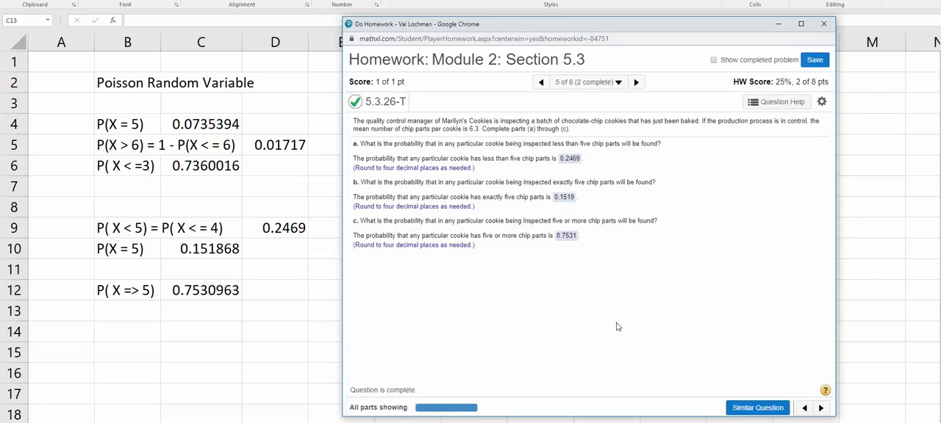